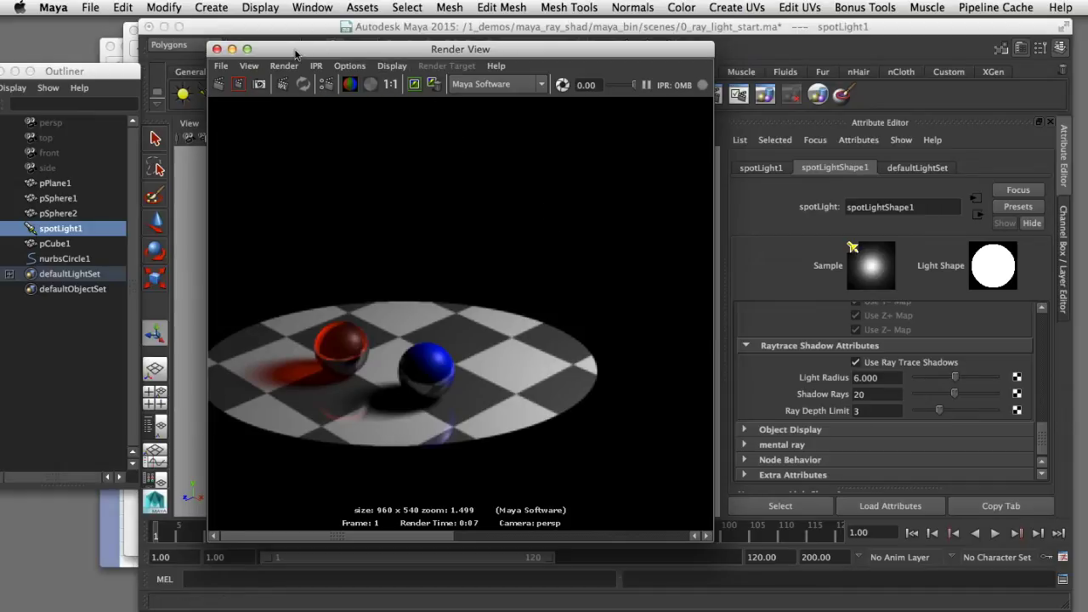
Inspect the scene's contents by selecting the ground plane, the two spheres and the spotlight in turn, then clear the selection.
{"action": "left_click_drag", "start_coordinate": [295, 54], "coordinate": [738, 56]}
{"action": "left_click_drag", "start_coordinate": [580, 201], "coordinate": [550, 262]}
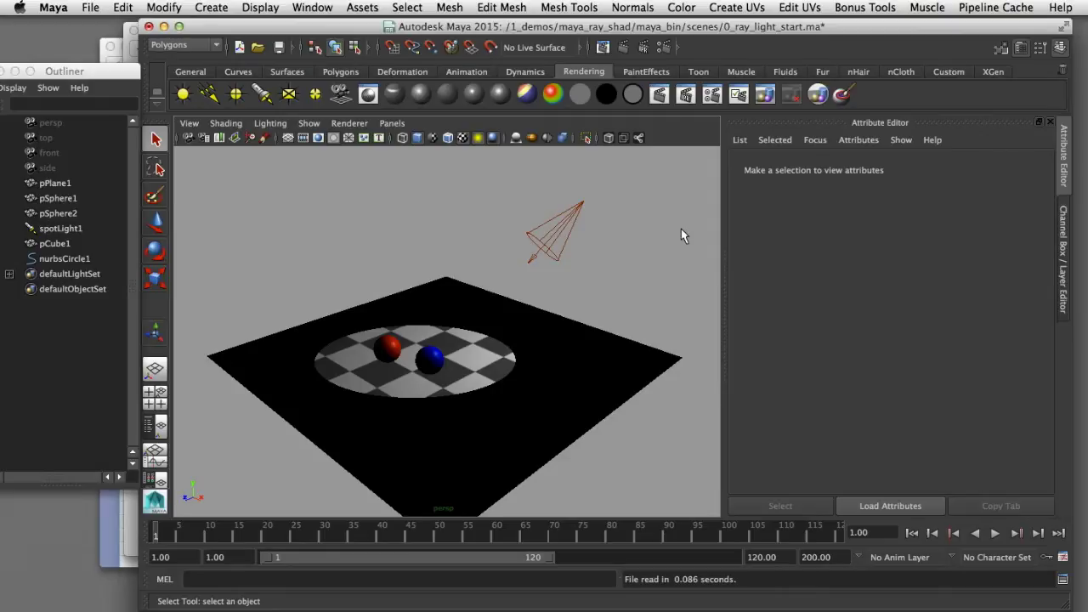
{"action": "left_click_drag", "start_coordinate": [636, 310], "coordinate": [587, 393]}
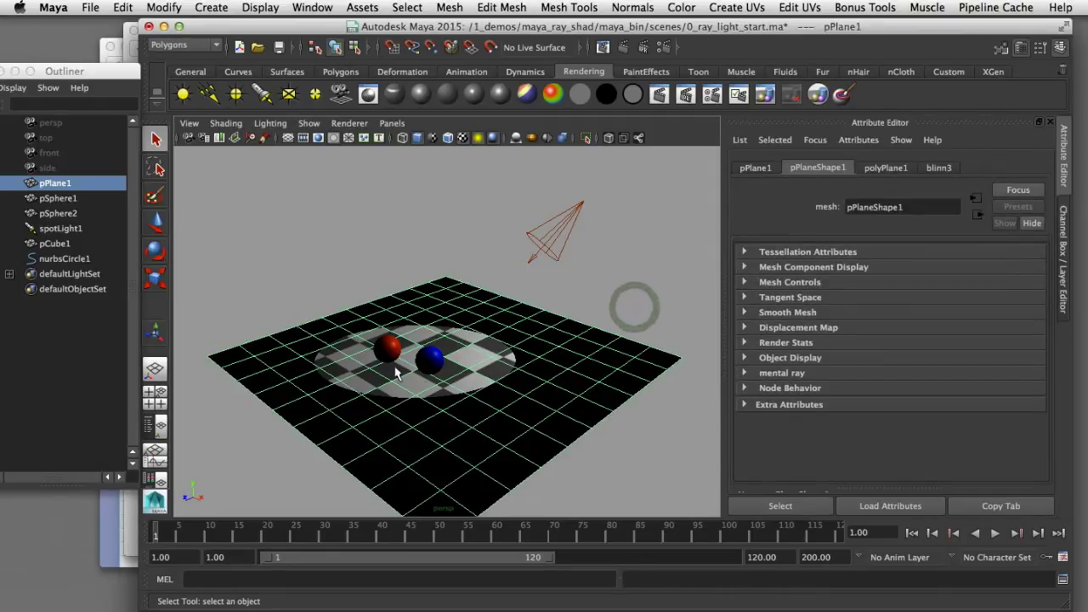
{"action": "left_click", "coordinate": [388, 353]}
{"action": "left_click", "coordinate": [430, 359]}
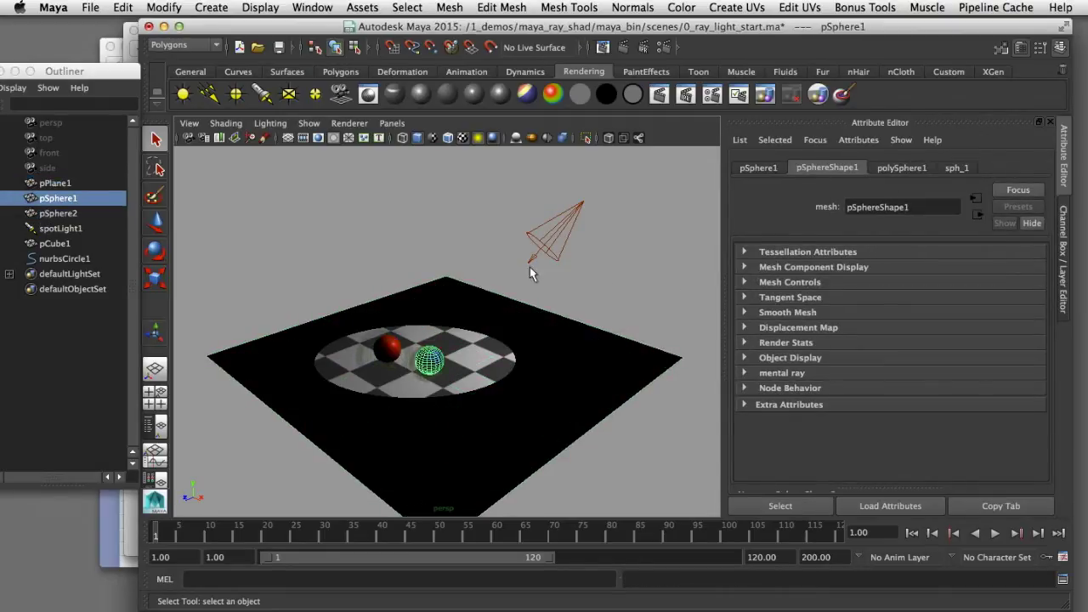
{"action": "left_click", "coordinate": [550, 248]}
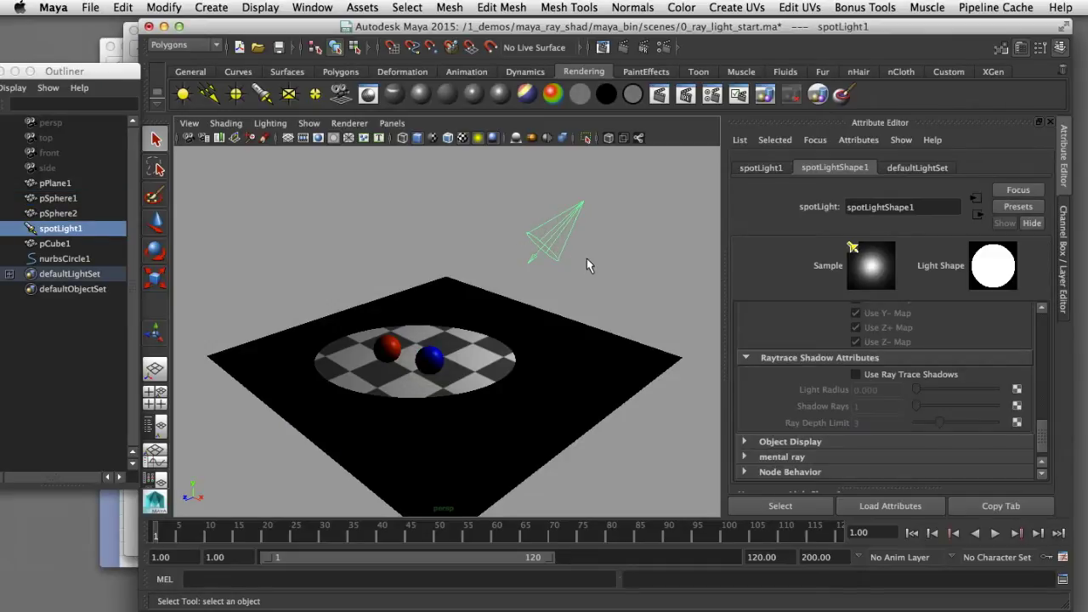
{"action": "left_click", "coordinate": [586, 258]}
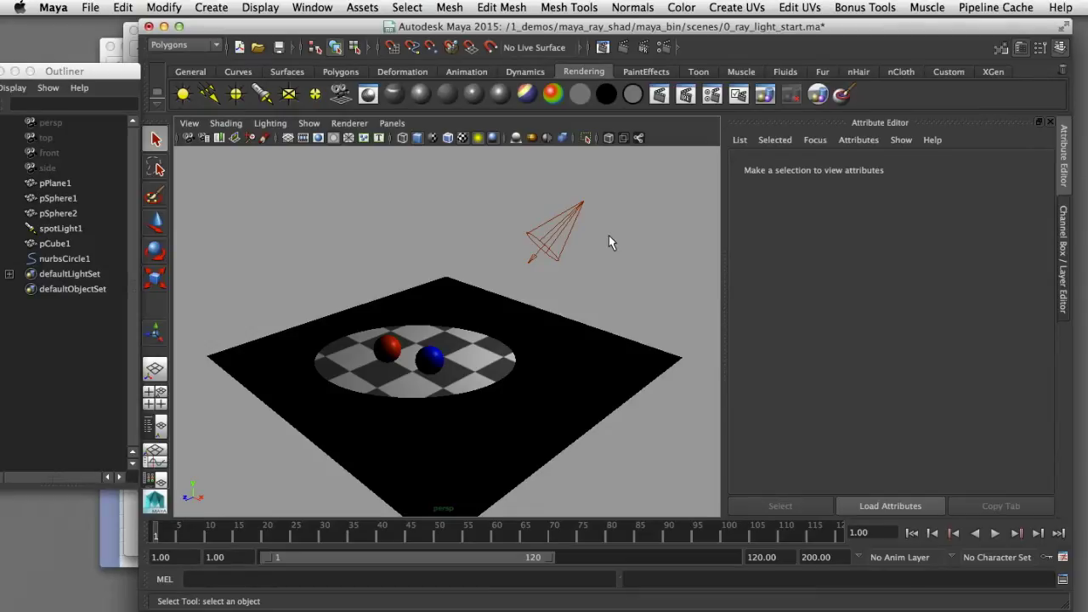
Review the Maya Software render settings, including the anti-aliasing quality presets and the Raytracing Quality options.
{"action": "left_click", "coordinate": [665, 46]}
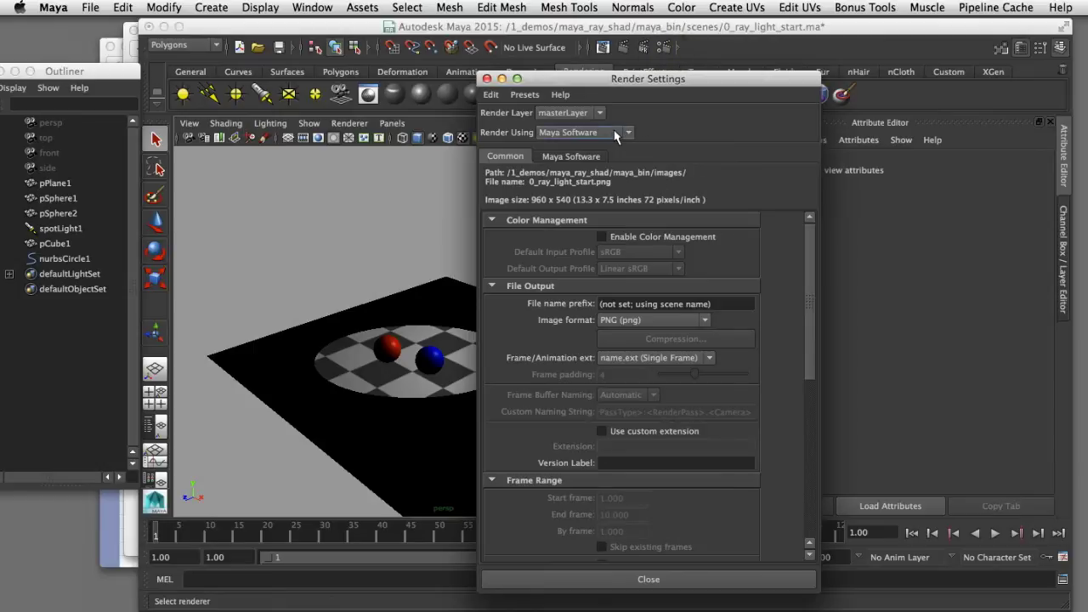
{"action": "left_click", "coordinate": [585, 159]}
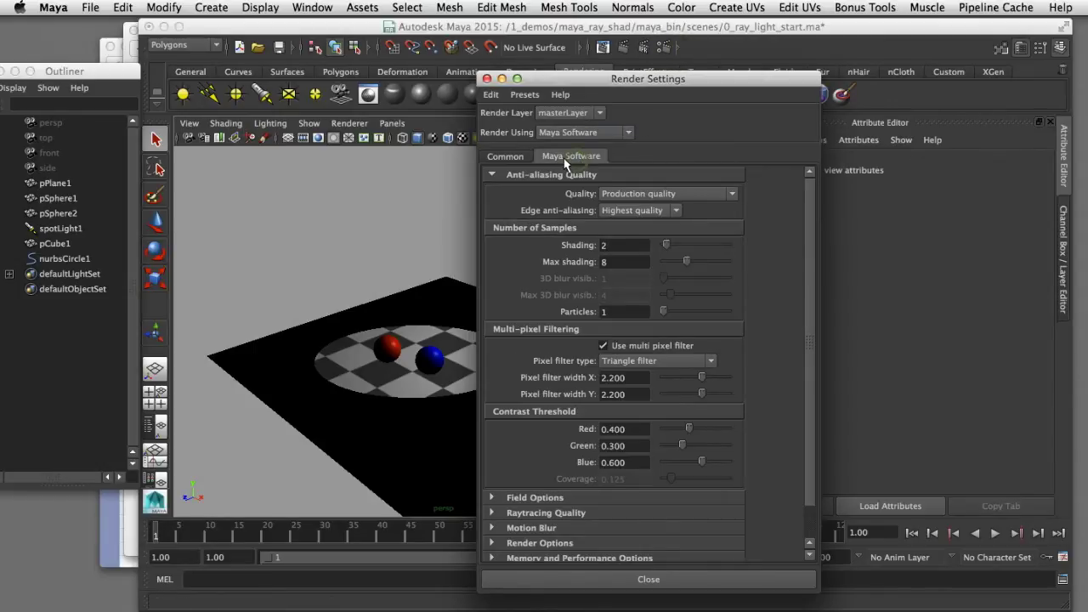
{"action": "left_click_drag", "start_coordinate": [806, 245], "coordinate": [809, 368]}
{"action": "left_click", "coordinate": [491, 476]}
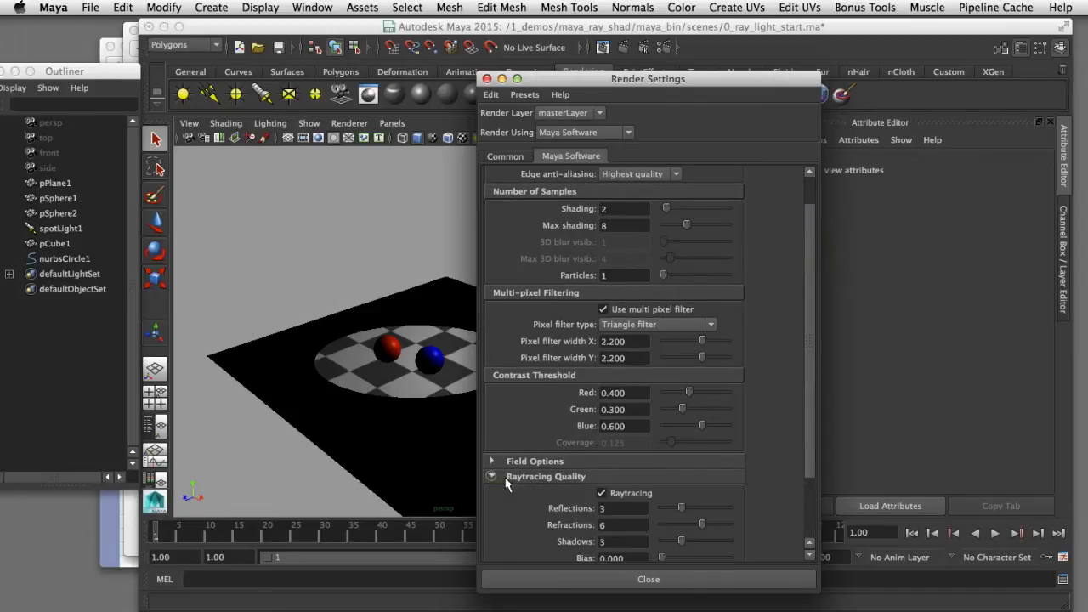
{"action": "scroll", "coordinate": [807, 299], "scroll_direction": "down", "scroll_amount": 3}
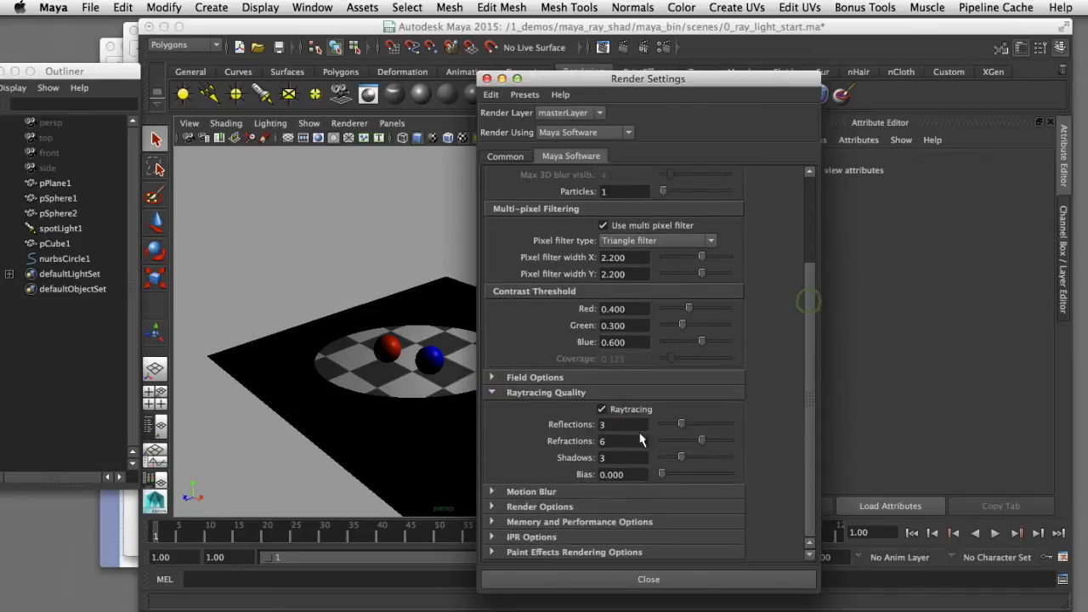
{"action": "scroll", "coordinate": [809, 374], "scroll_direction": "up", "scroll_amount": 4}
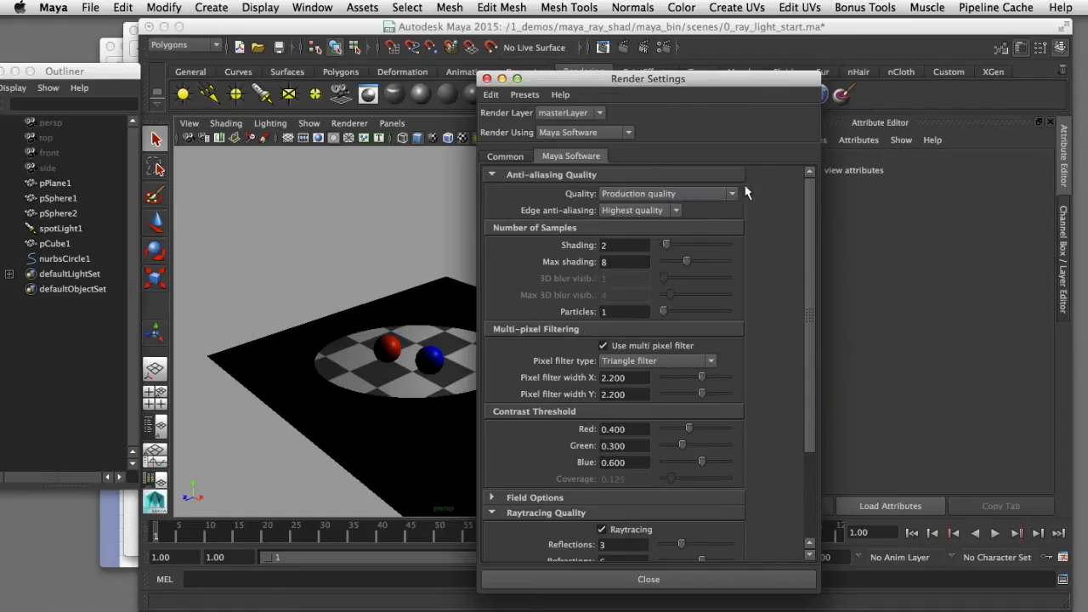
{"action": "left_click", "coordinate": [733, 196]}
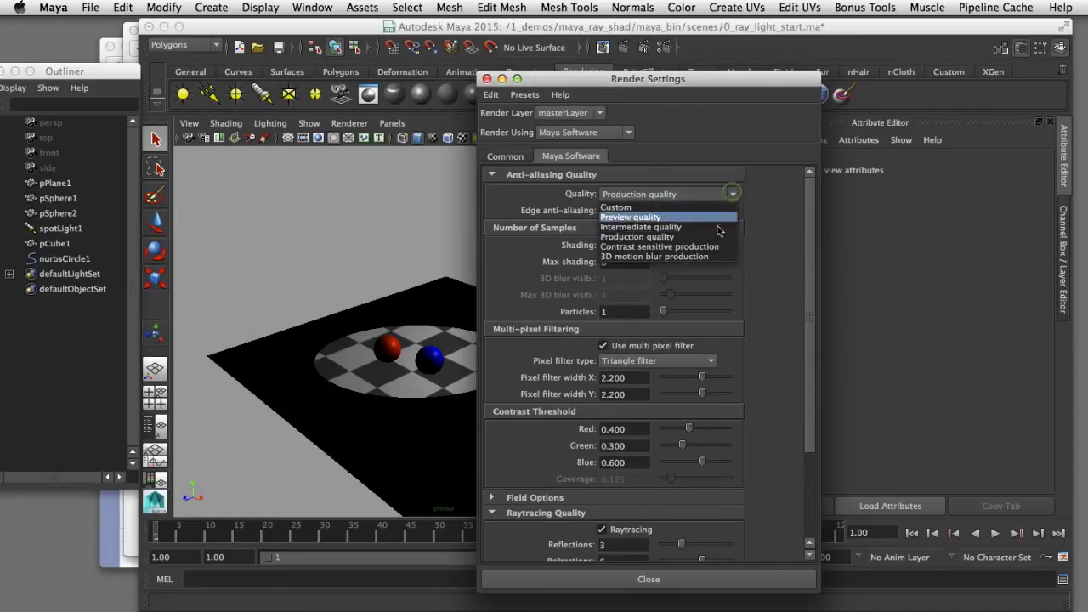
{"action": "left_click", "coordinate": [787, 236]}
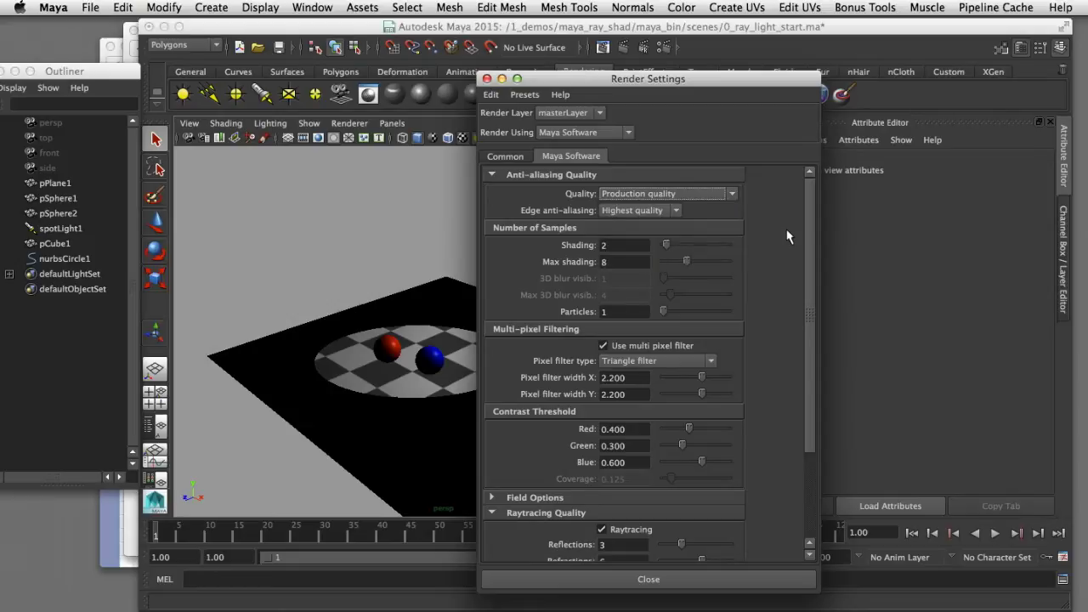
{"action": "left_click", "coordinate": [487, 78]}
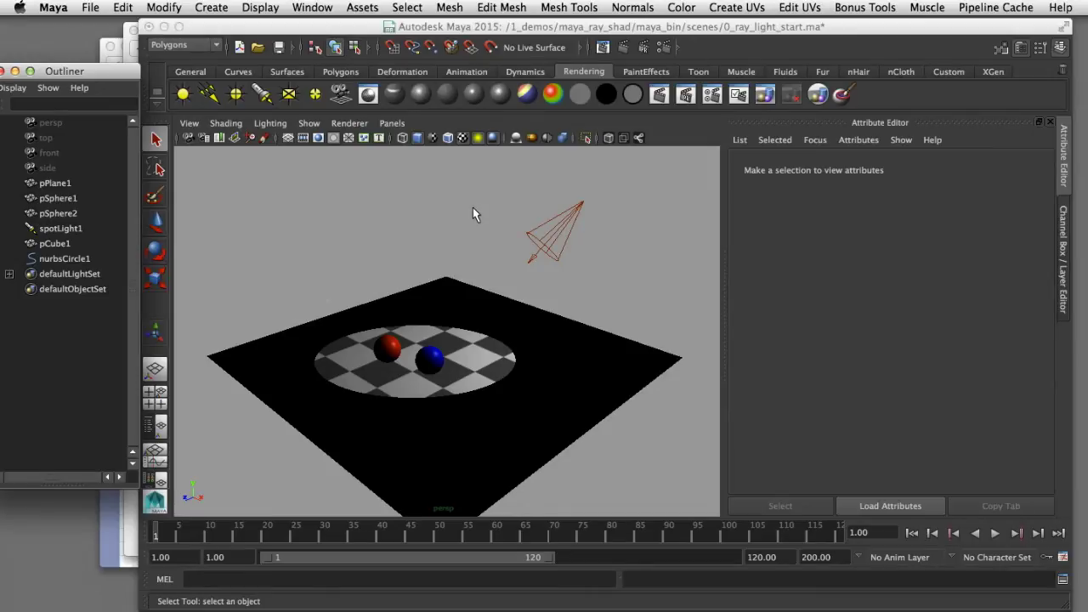
Render the current frame to check the spheres without spotlight shadows, and close the render.
{"action": "left_click", "coordinate": [691, 134]}
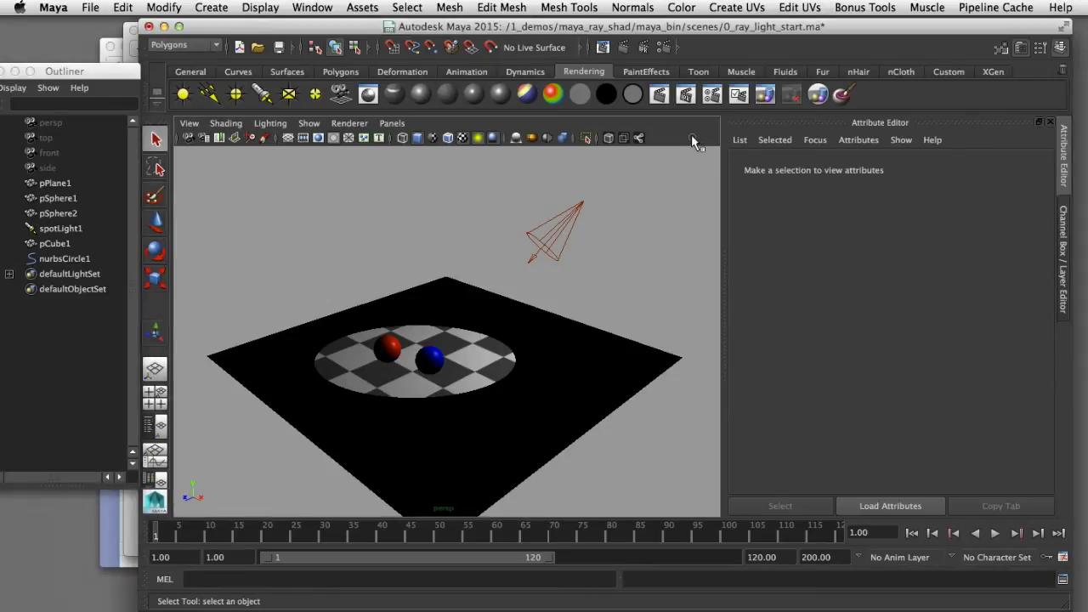
{"action": "left_click", "coordinate": [662, 96]}
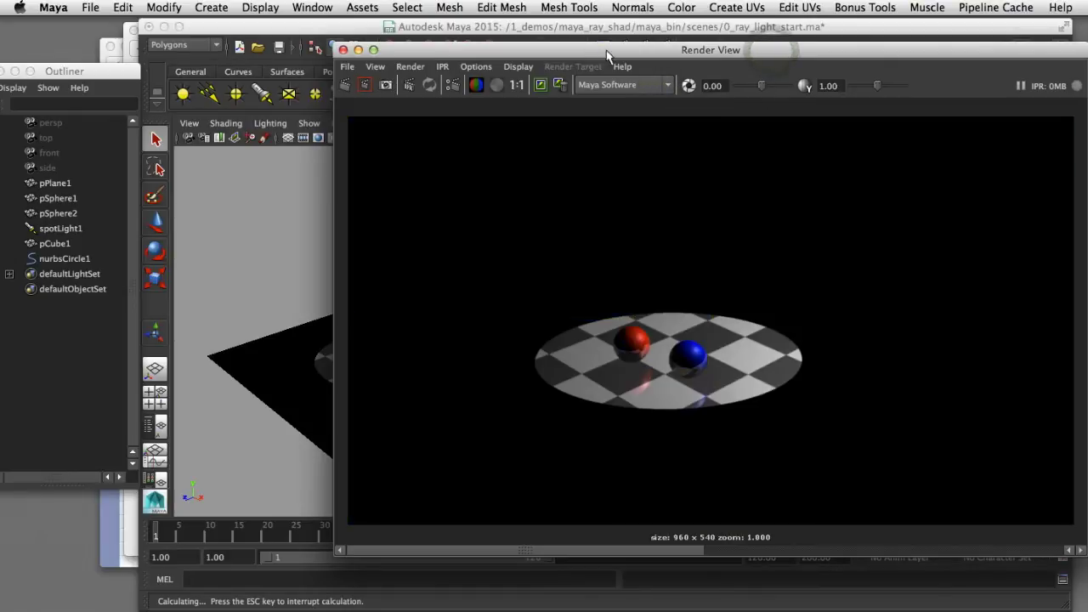
{"action": "left_click_drag", "start_coordinate": [771, 53], "coordinate": [623, 64]}
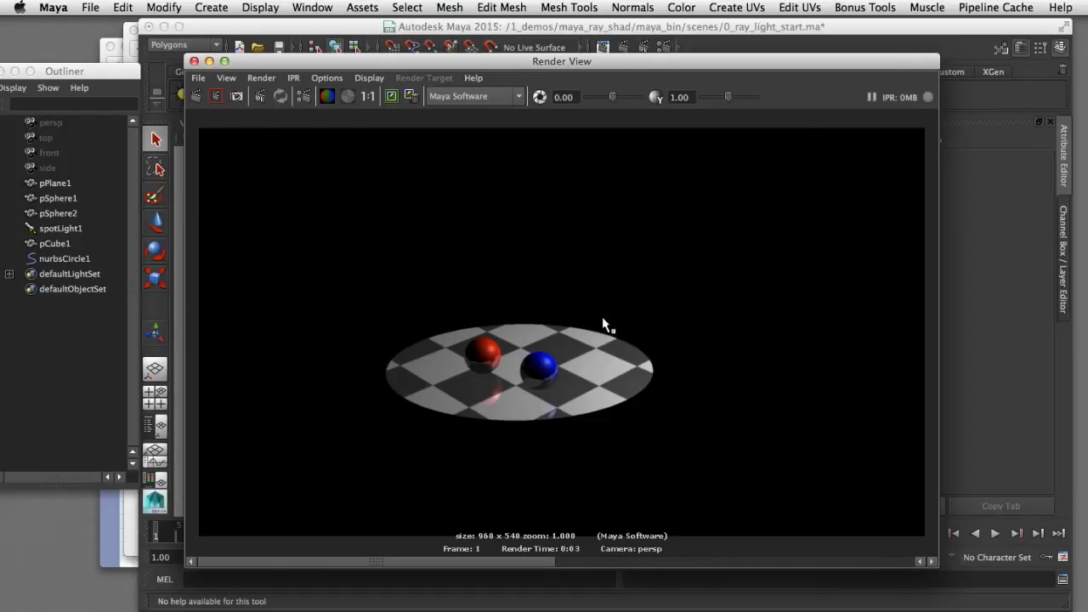
{"action": "left_click", "coordinate": [194, 61]}
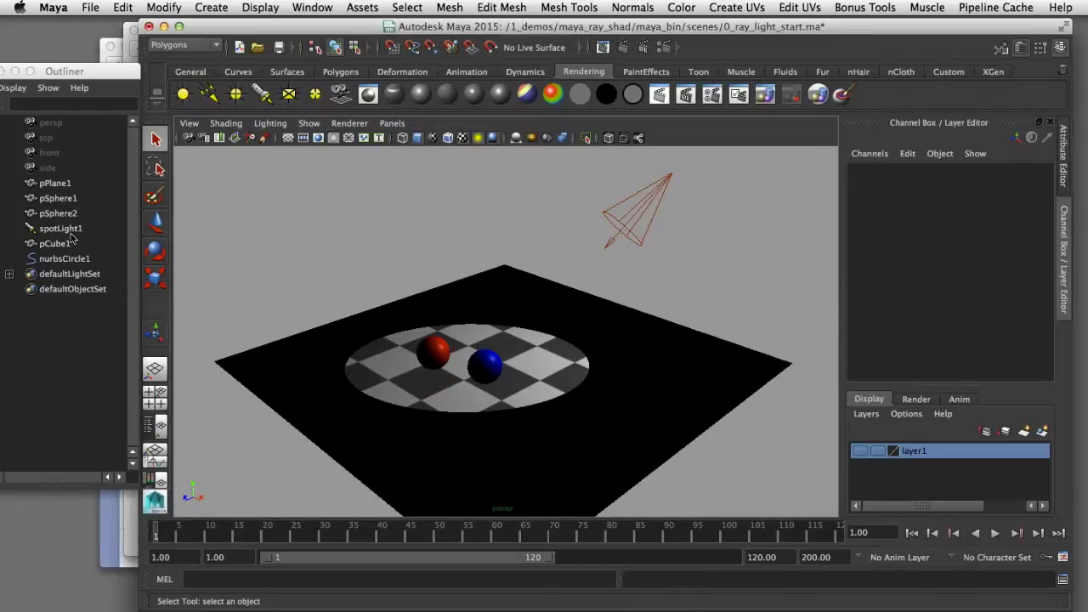
Enable Use Ray Trace Shadows in the Raytrace Shadow Attributes of spotLight1.
{"action": "double_click", "coordinate": [31, 230]}
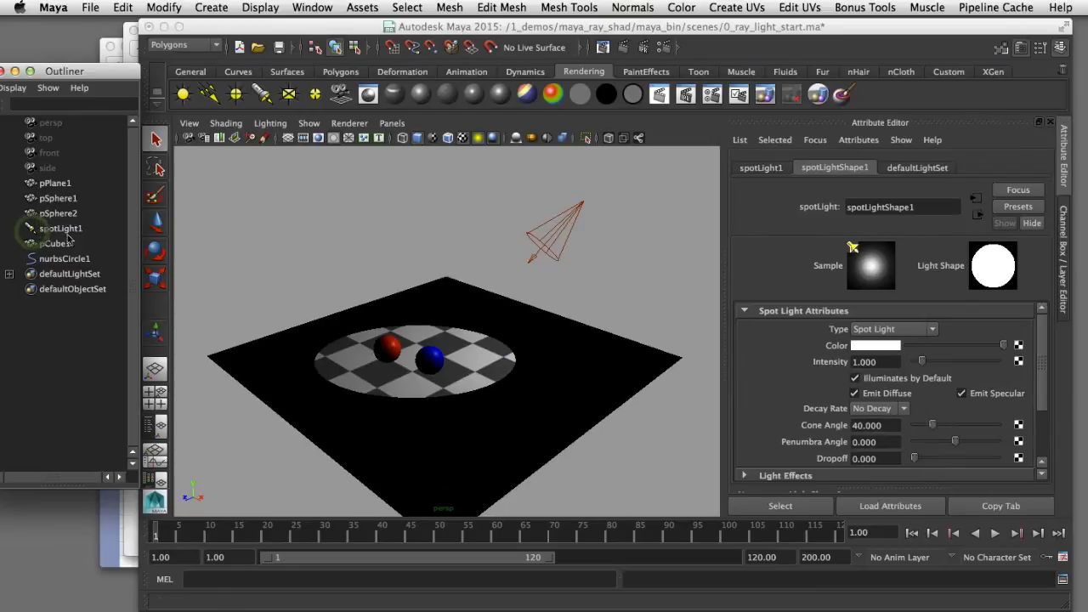
{"action": "left_click_drag", "start_coordinate": [1041, 350], "coordinate": [1044, 427]}
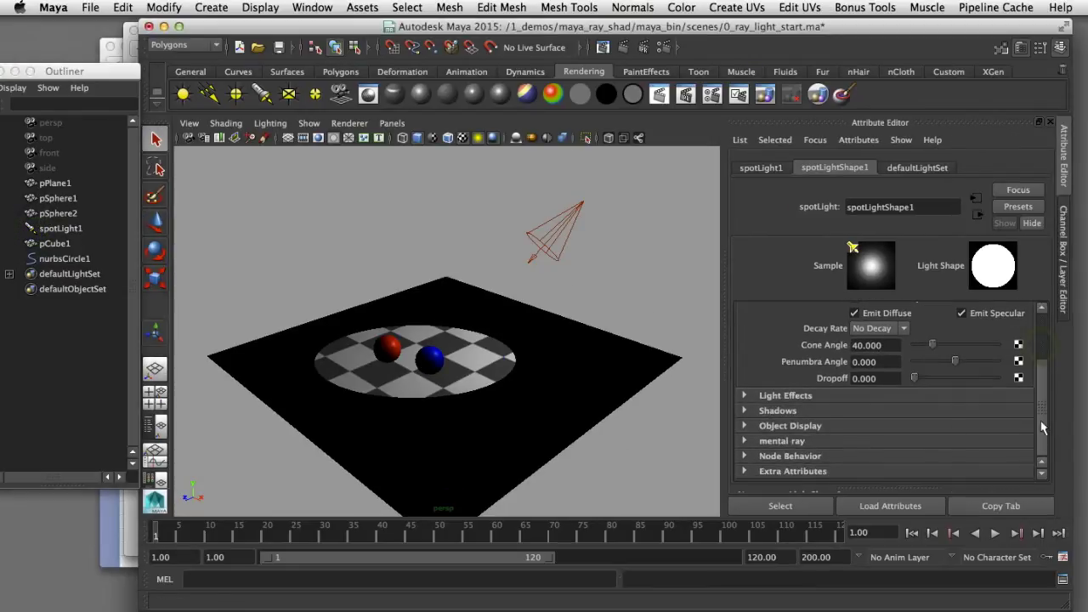
{"action": "left_click", "coordinate": [744, 411]}
{"action": "left_click_drag", "start_coordinate": [1043, 345], "coordinate": [1053, 446]}
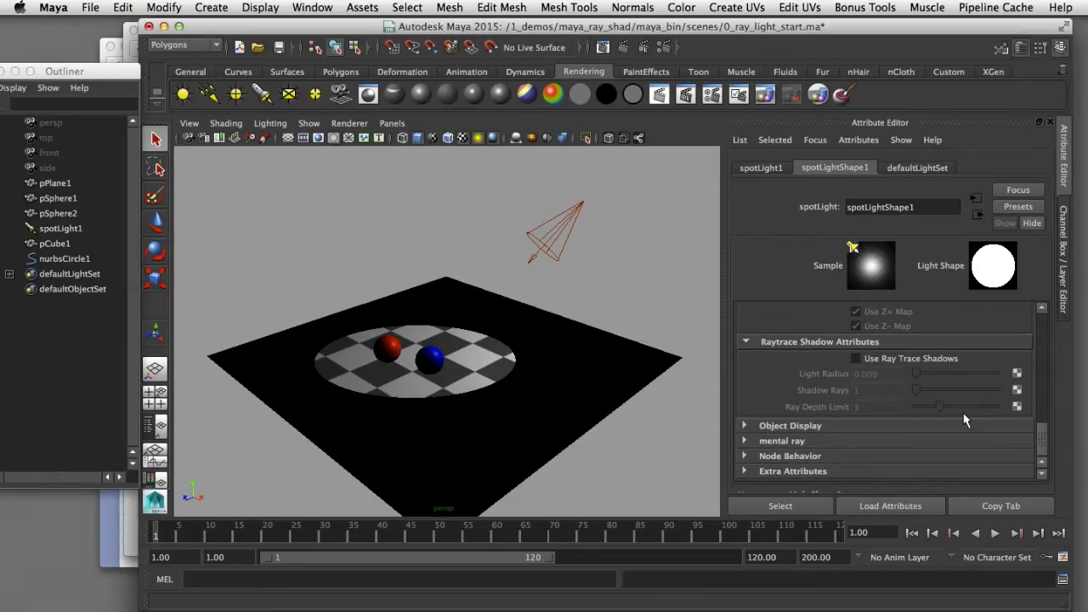
{"action": "left_click", "coordinate": [856, 359]}
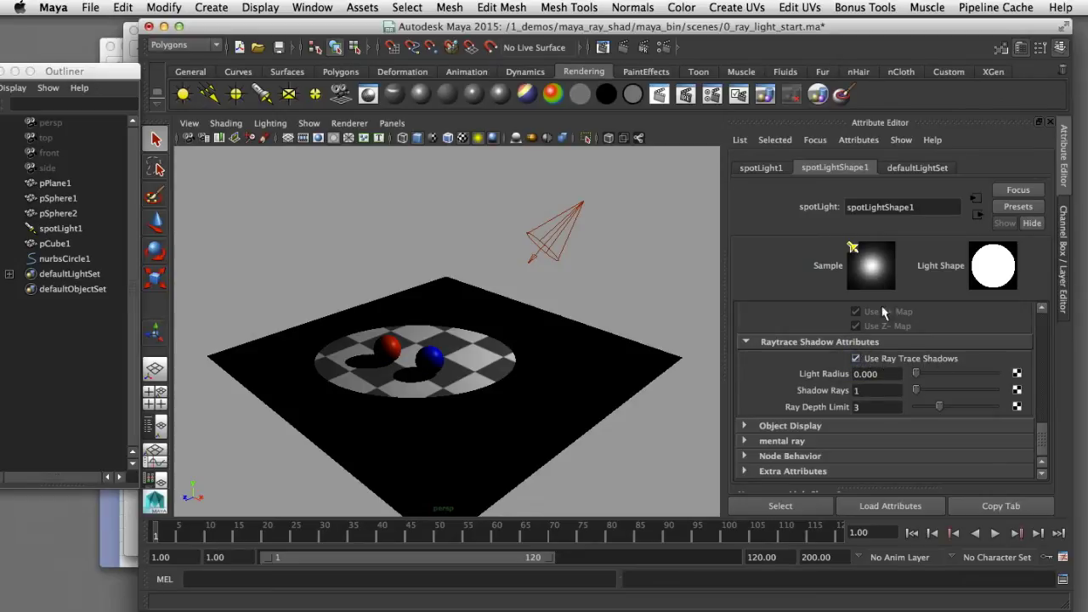
Render the frame to examine the spheres' default ray traced shadows, and close the render.
{"action": "left_click", "coordinate": [685, 123]}
{"action": "left_click", "coordinate": [666, 100]}
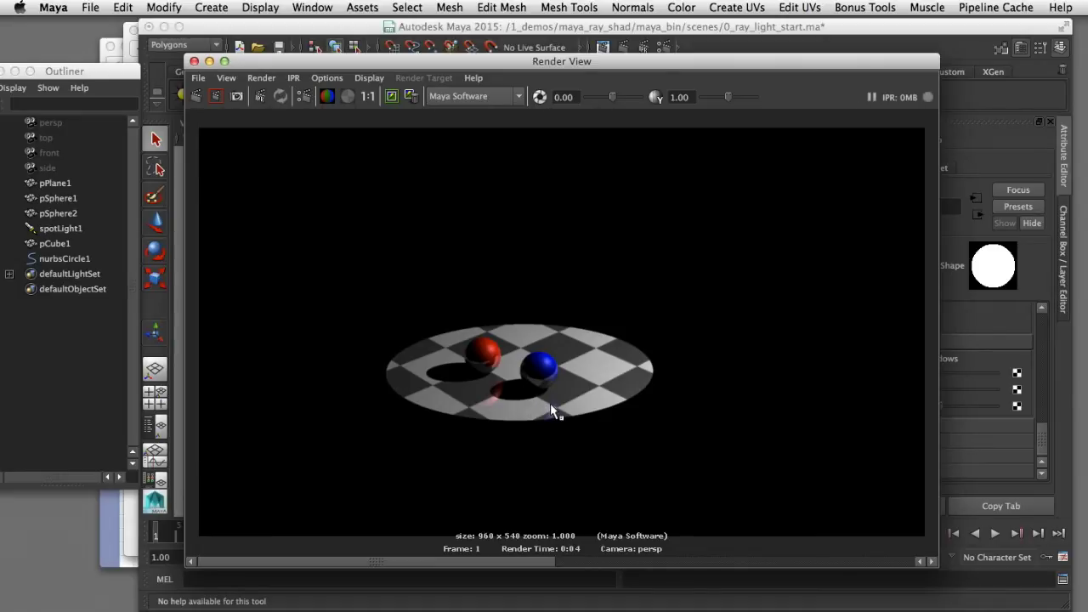
{"action": "left_click", "coordinate": [194, 62]}
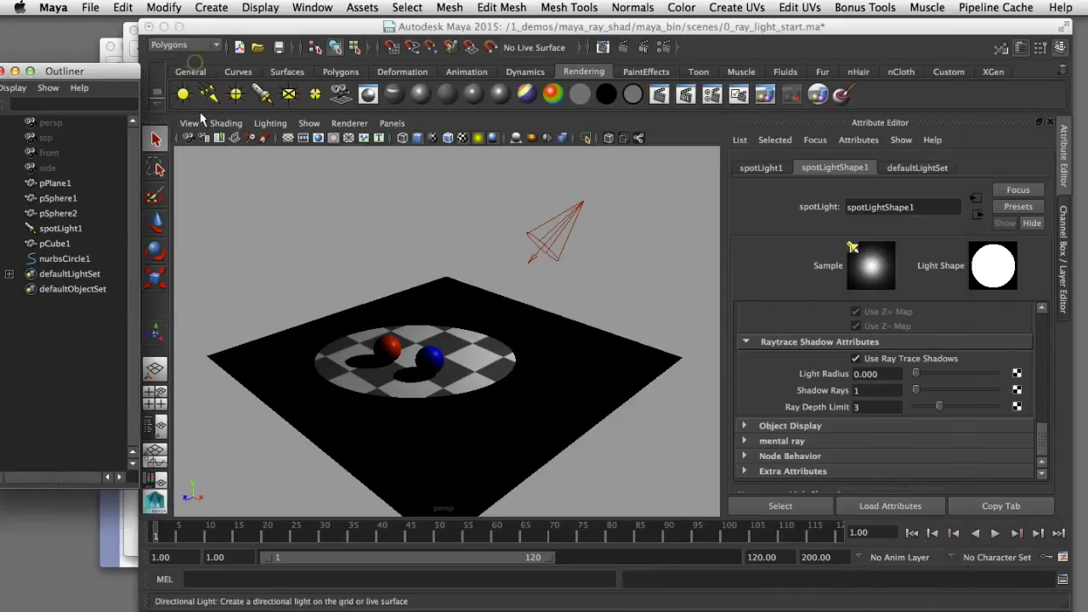
Set the Light Radius of spotLight1's ray trace shadows to 2.
{"action": "left_click", "coordinate": [837, 374]}
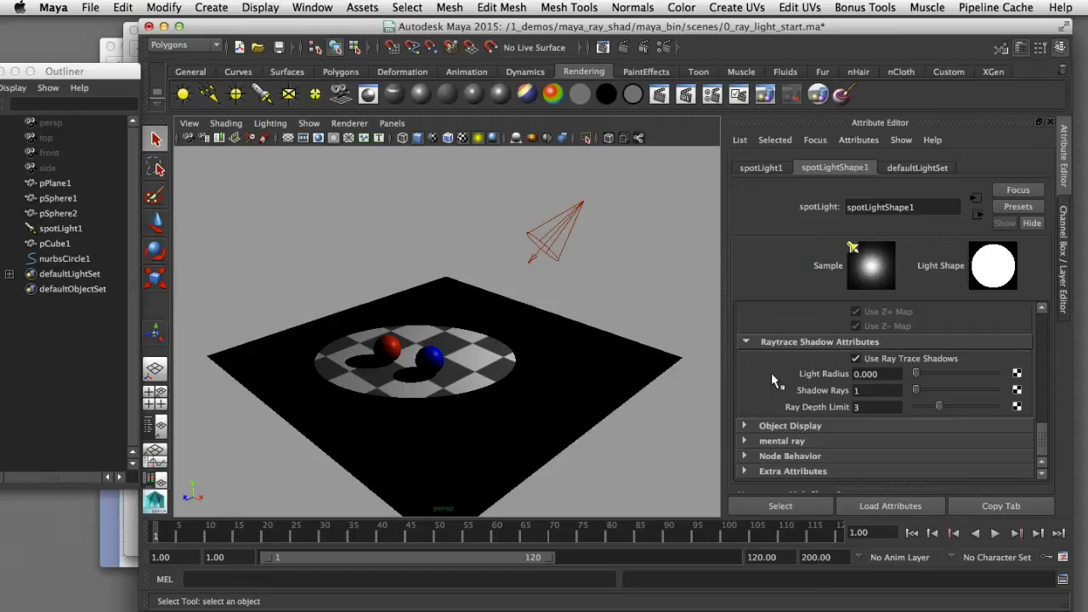
{"action": "left_click", "coordinate": [559, 240]}
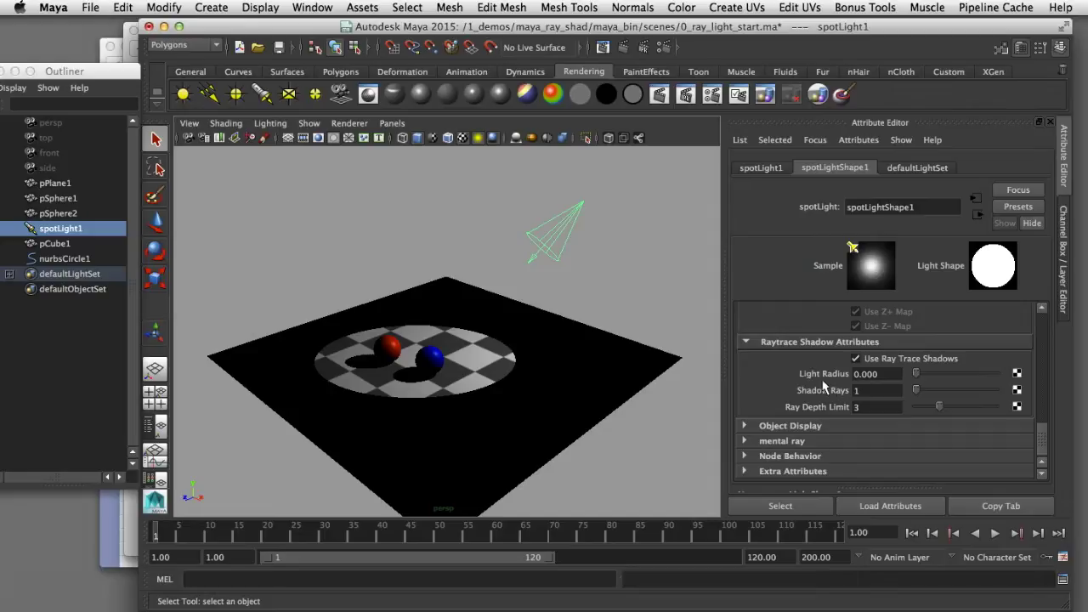
{"action": "double_click", "coordinate": [877, 374]}
{"action": "type", "text": "2"}
{"action": "key", "text": "Tab"}
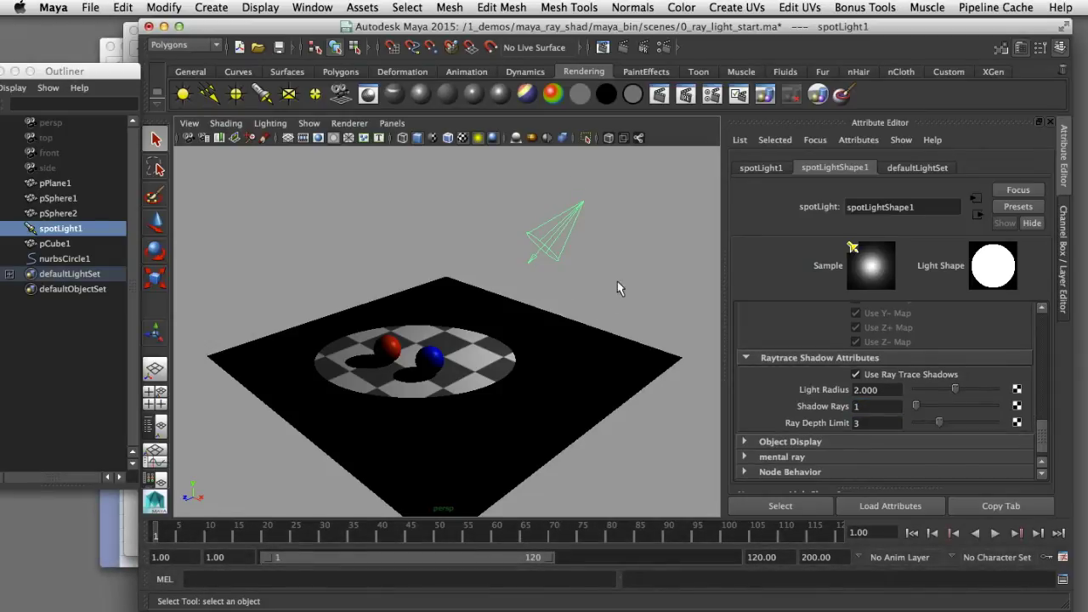
Set Scale X, Y and Z of nurbsCircle1 to 2 so that it illustrates the light radius at the spotlight.
{"action": "left_click", "coordinate": [90, 258]}
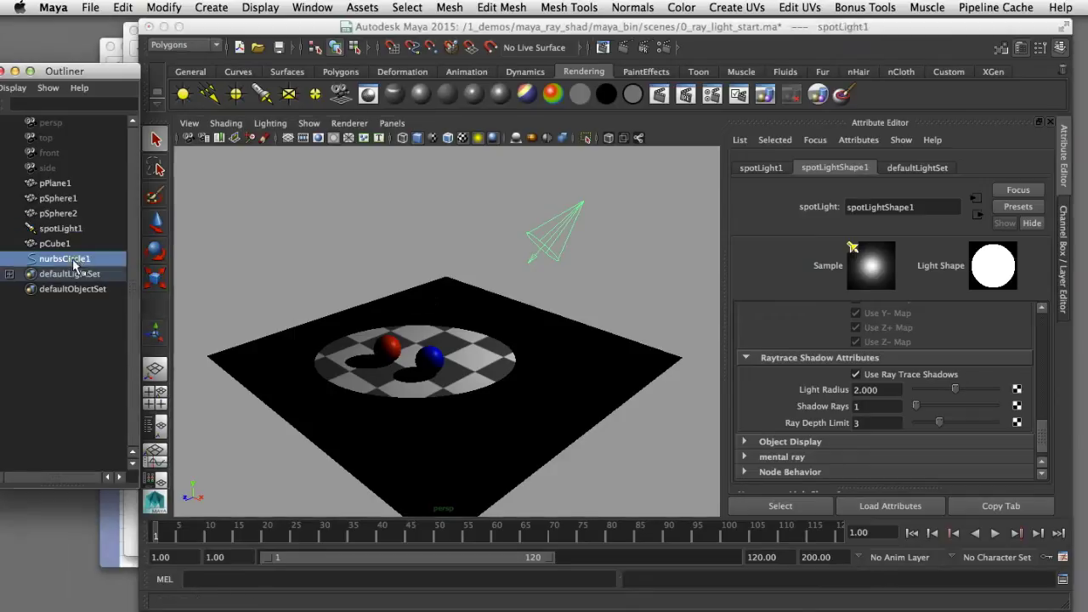
{"action": "left_click", "coordinate": [1061, 281]}
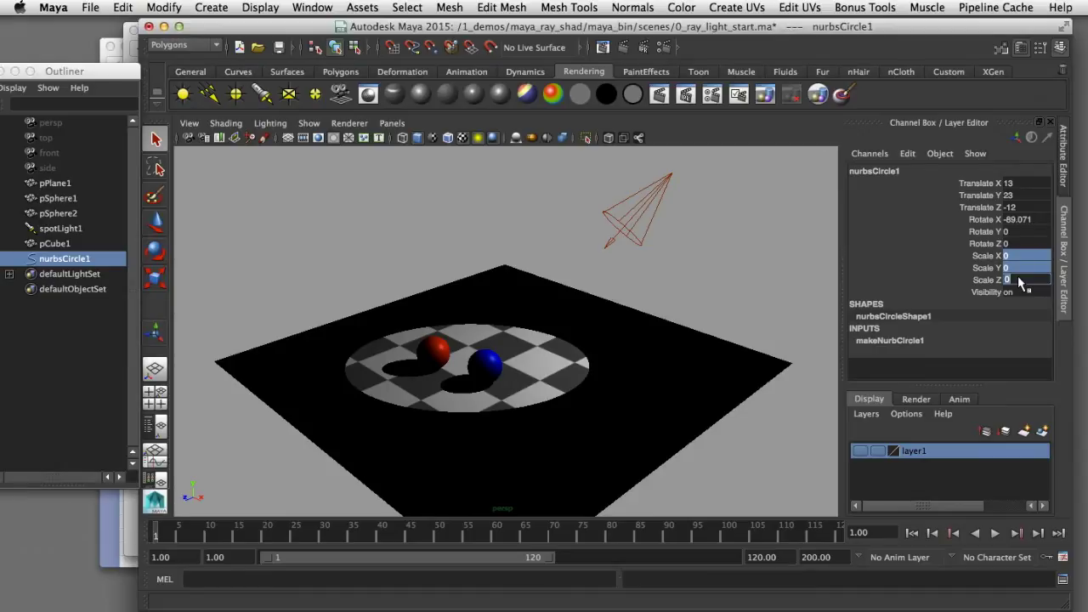
{"action": "left_click", "coordinate": [1019, 279]}
{"action": "type", "text": "2"}
{"action": "key", "text": "Return"}
{"action": "key", "text": "ctrl+a"}
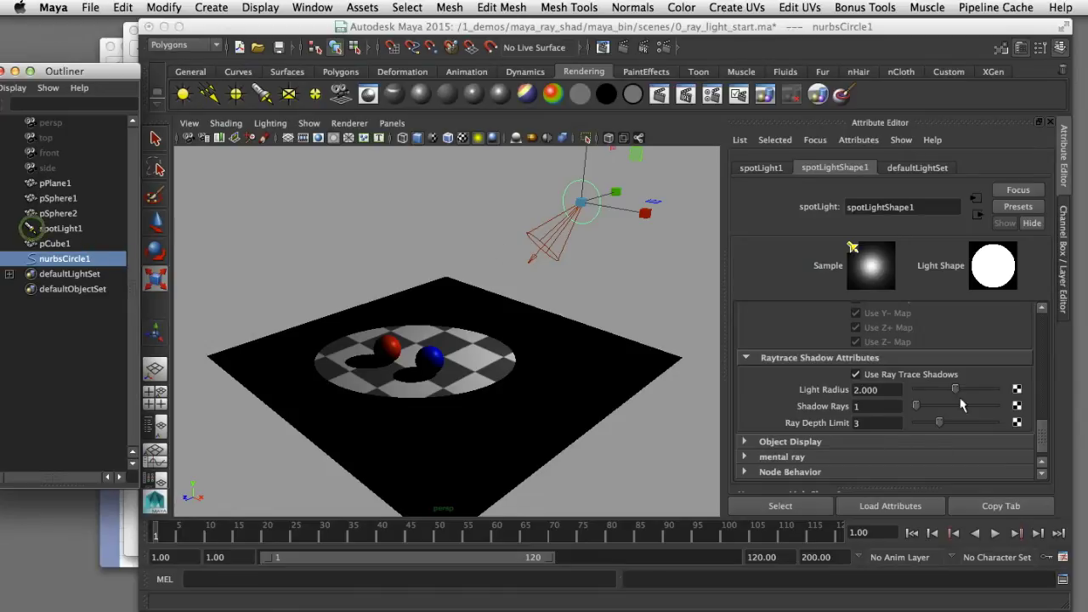
Render the frame to examine the shadow edges with a light radius of 2, and close the render.
{"action": "left_click", "coordinate": [694, 139]}
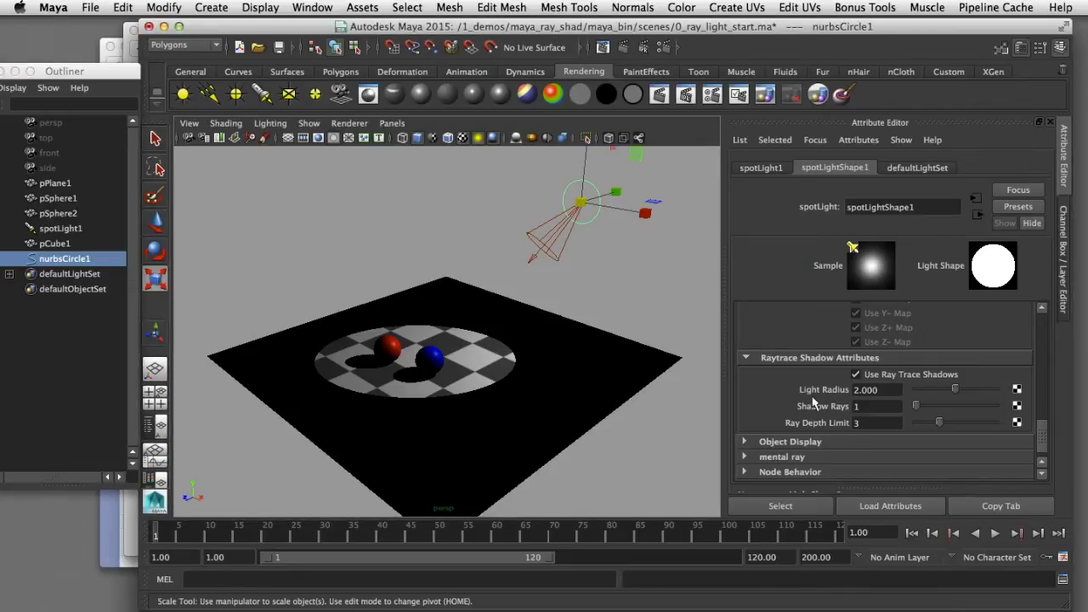
{"action": "left_click", "coordinate": [680, 157]}
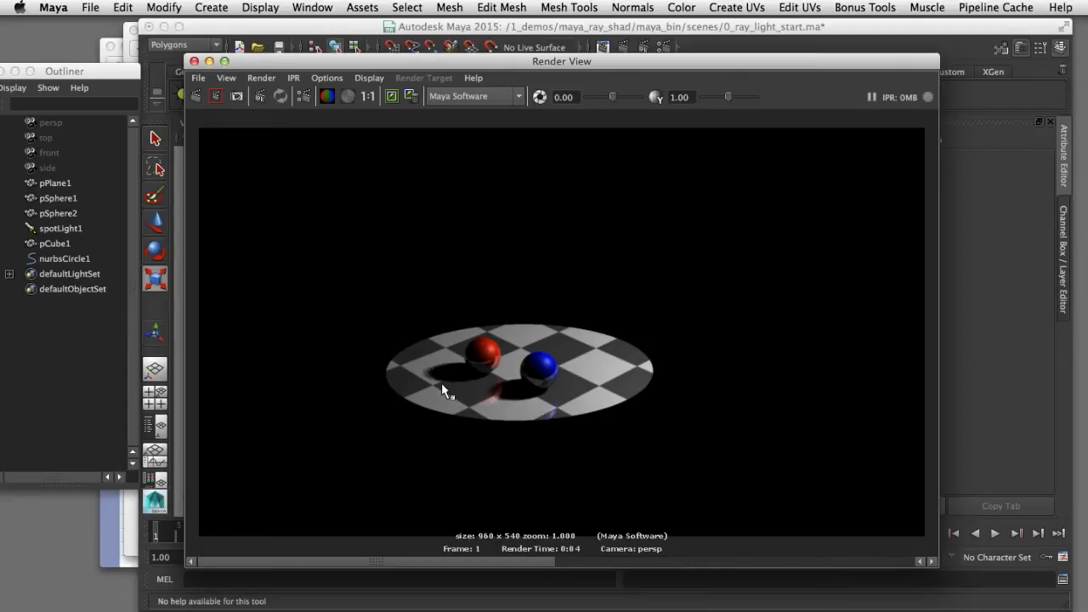
{"action": "left_click", "coordinate": [194, 61]}
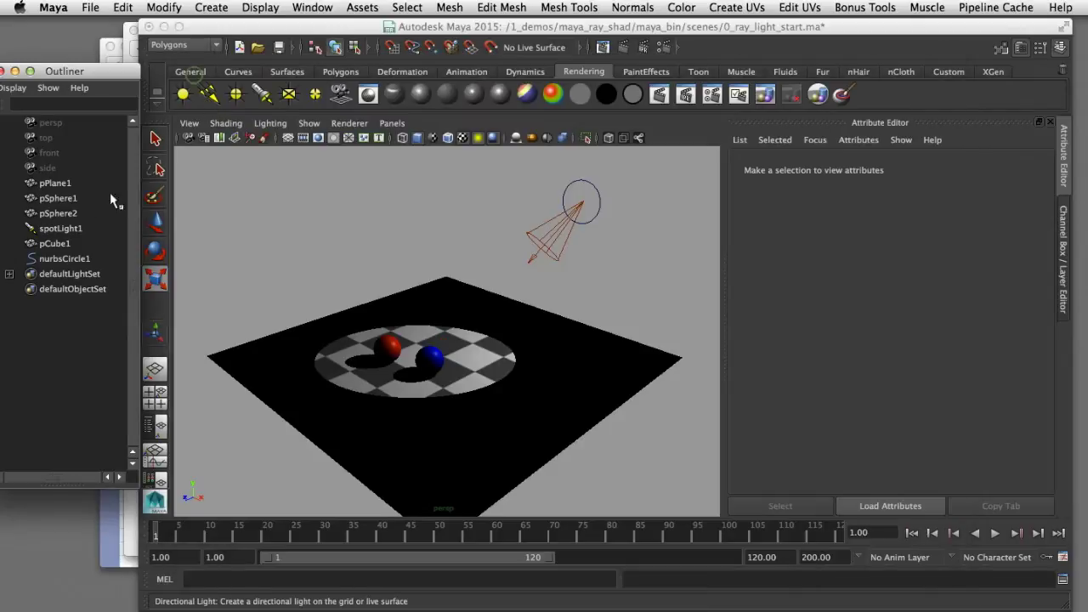
Set the Light Radius of spotLight1's ray trace shadows to 10.
{"action": "left_click", "coordinate": [34, 229]}
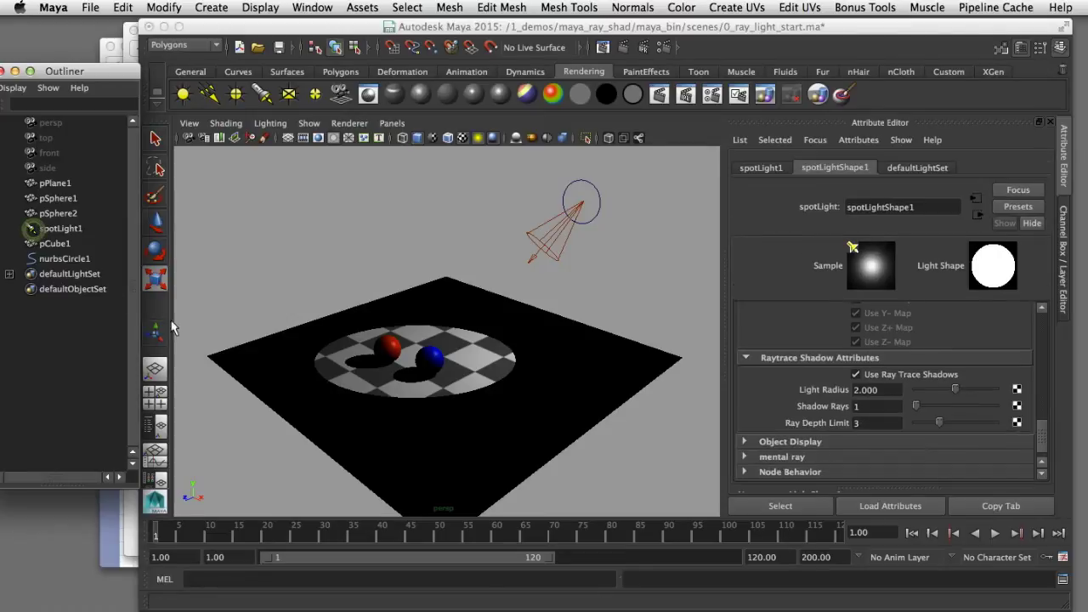
{"action": "double_click", "coordinate": [866, 389]}
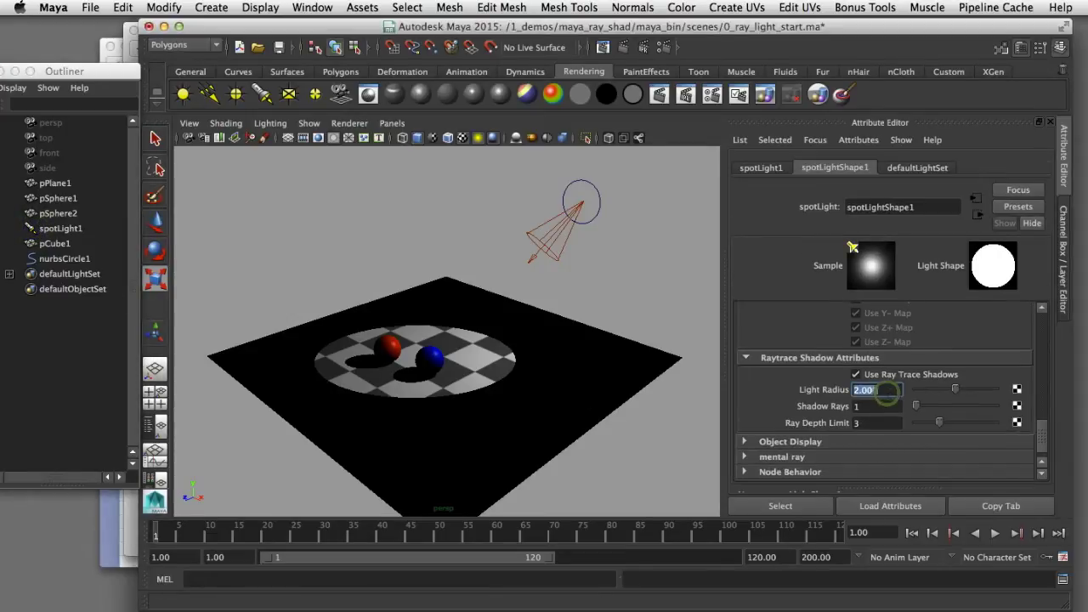
{"action": "type", "text": "10"}
{"action": "key", "text": "Tab"}
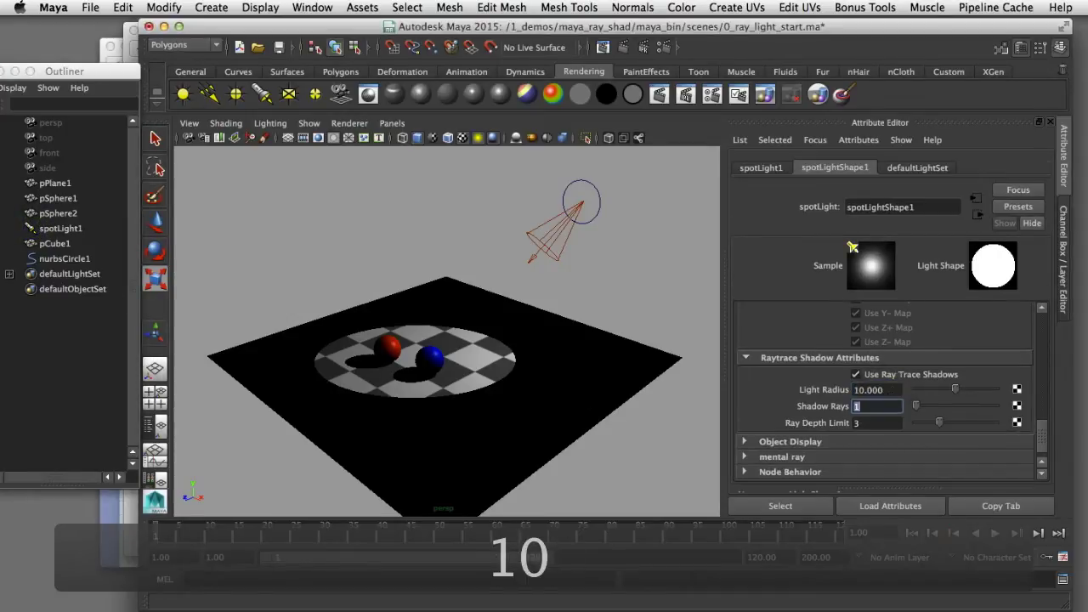
Render the frame to examine the shadow edges with a light radius of 10, and close the render.
{"action": "left_click", "coordinate": [660, 96]}
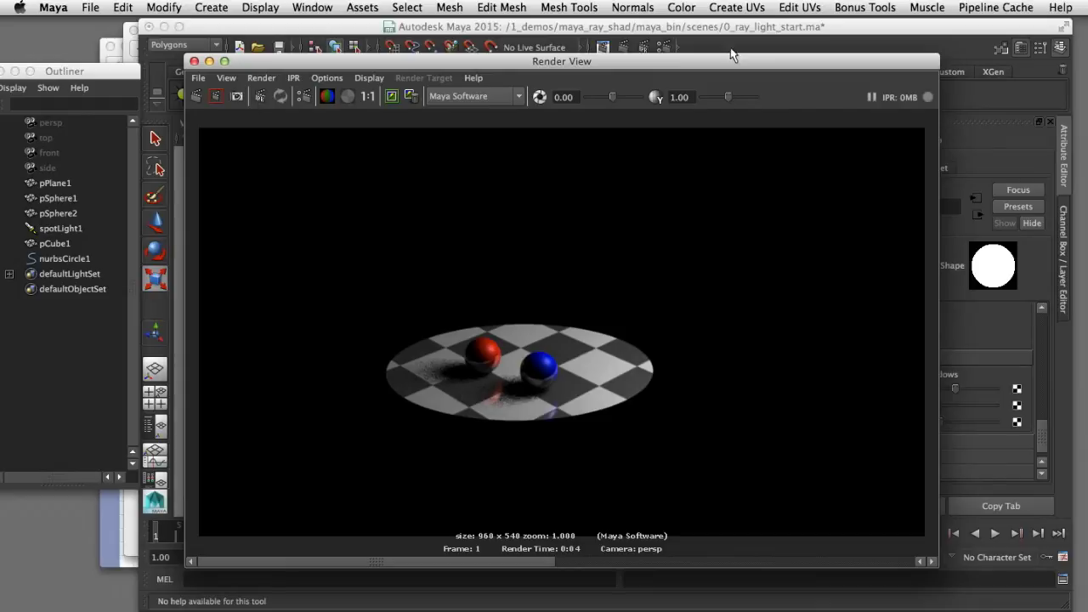
{"action": "left_click_drag", "start_coordinate": [735, 57], "coordinate": [734, 57]}
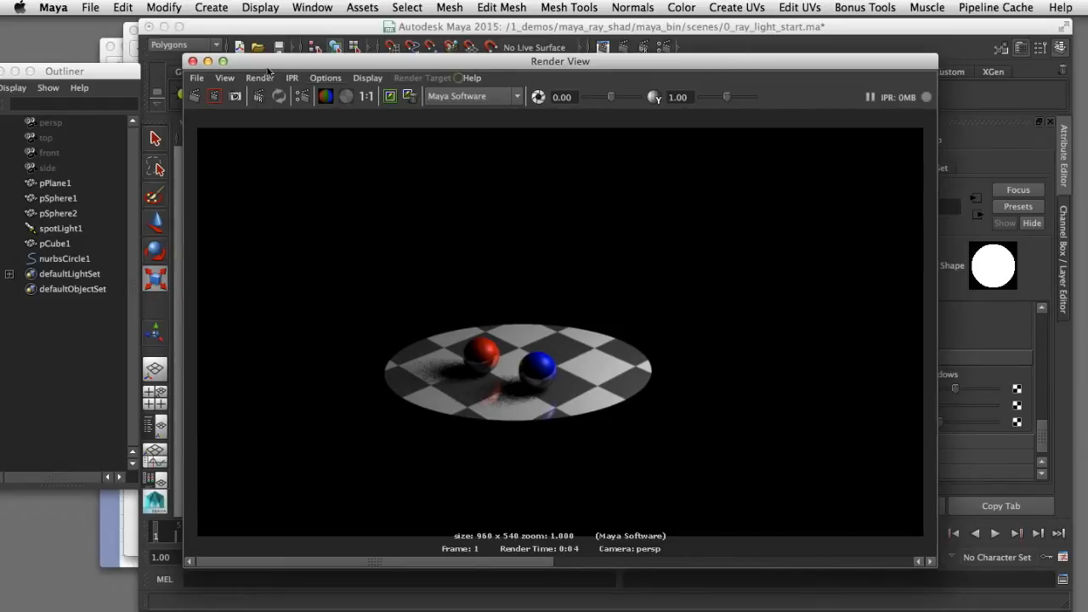
{"action": "left_click", "coordinate": [192, 61]}
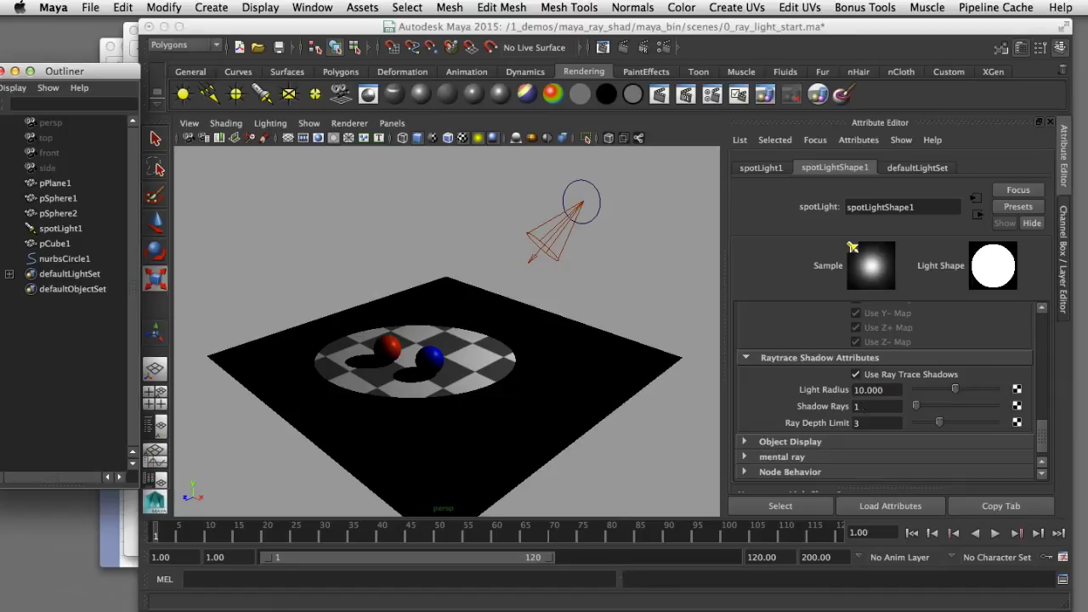
Set the Shadow Rays of spotLight1's ray trace shadows to 4.
{"action": "left_click", "coordinate": [875, 407]}
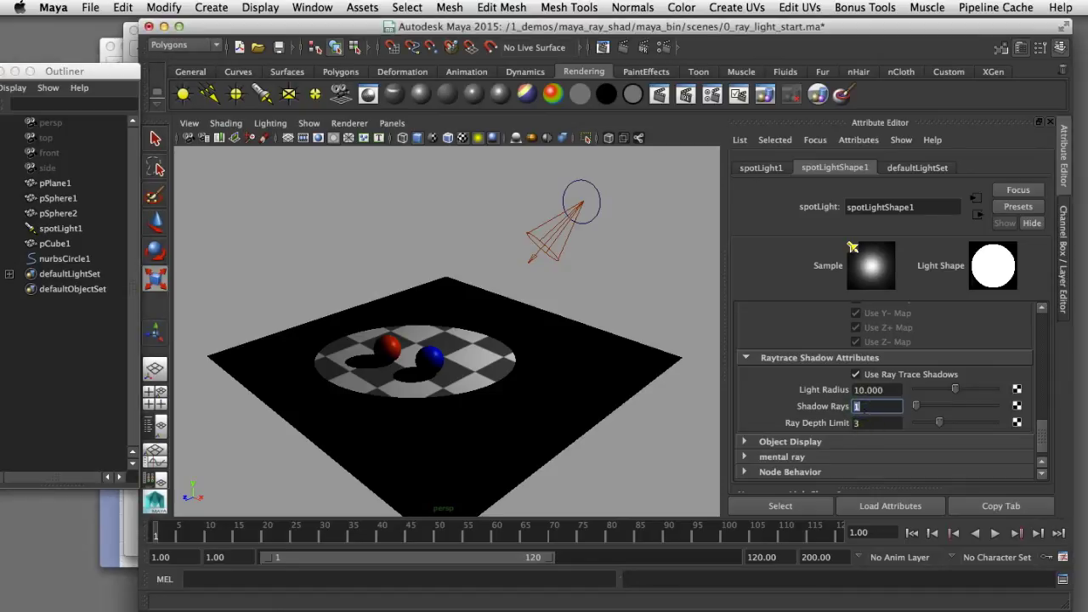
{"action": "type", "text": "4"}
{"action": "key", "text": "Tab"}
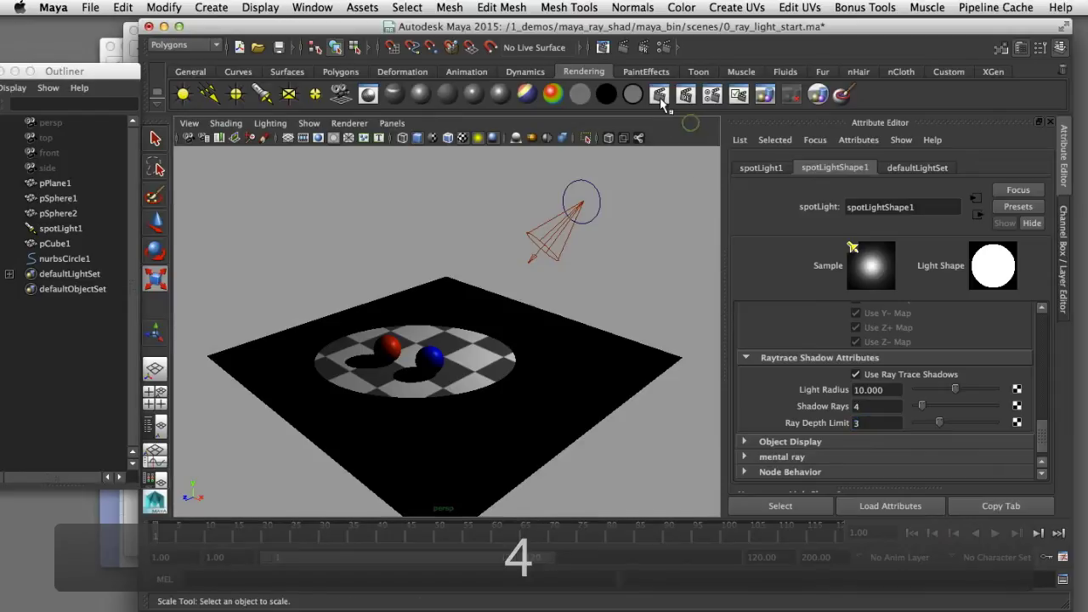
Render the frame, examine the grain in the soft shadows up close with 4 shadow rays, and keep the rendered image.
{"action": "left_click", "coordinate": [660, 95]}
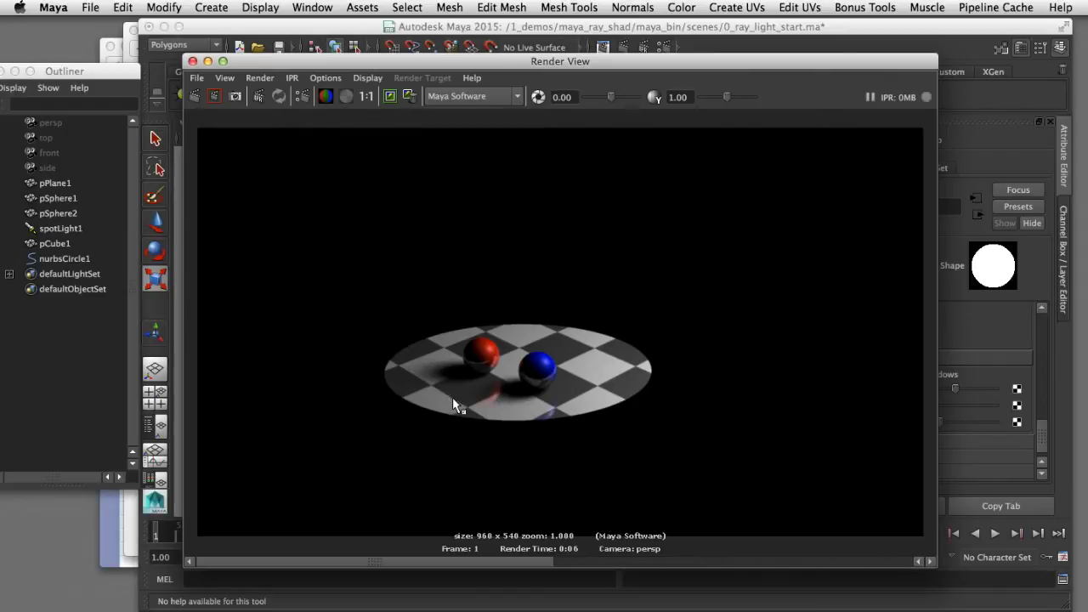
{"action": "scroll", "coordinate": [454, 395], "scroll_direction": "up", "scroll_amount": 5}
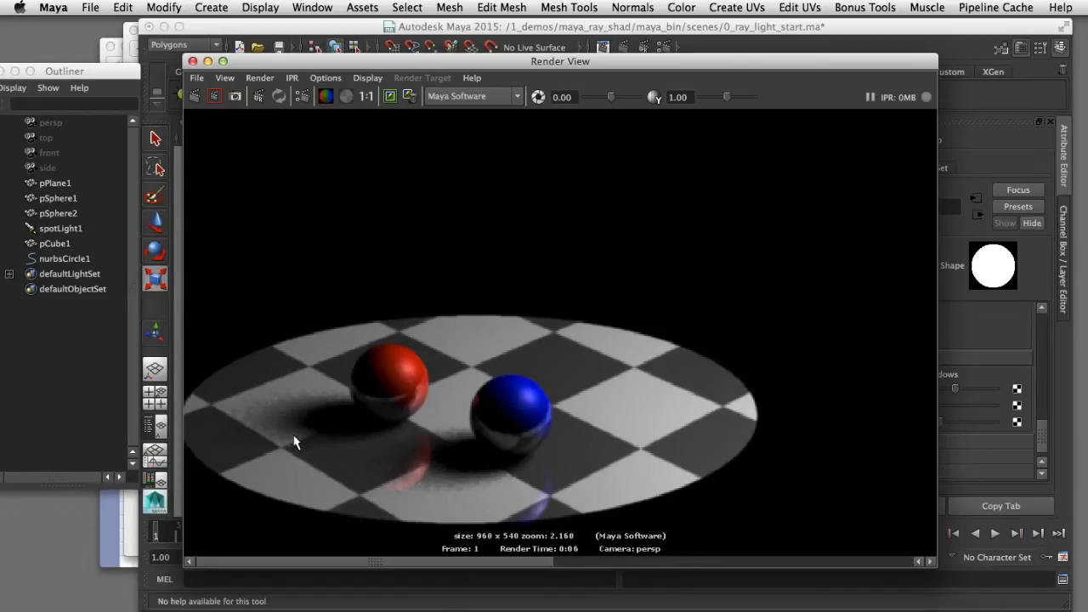
{"action": "scroll", "coordinate": [294, 434], "scroll_direction": "down", "scroll_amount": 3}
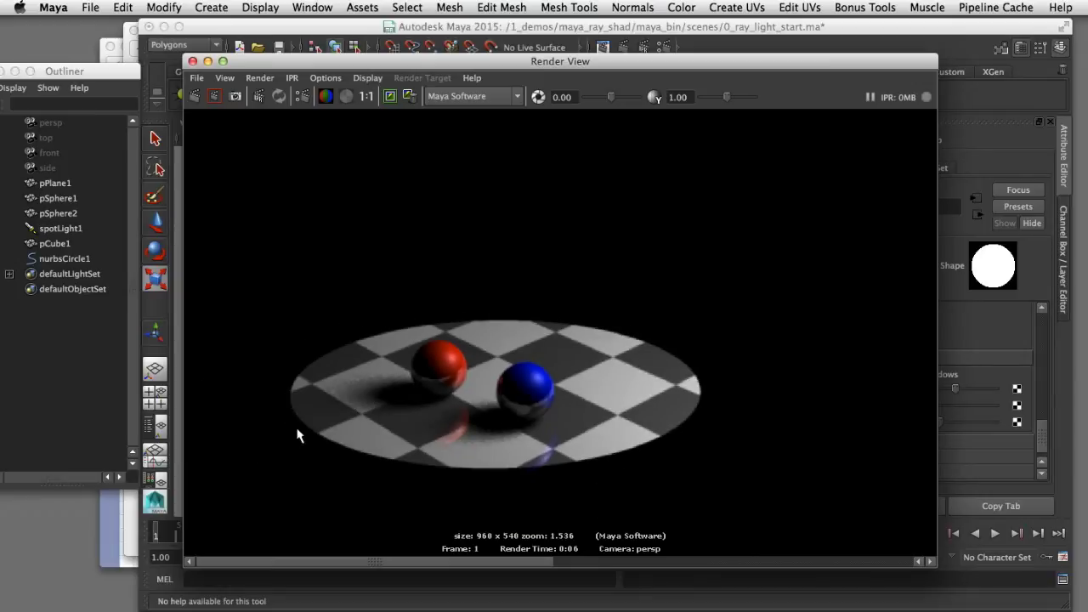
{"action": "scroll", "coordinate": [299, 434], "scroll_direction": "down", "scroll_amount": 2}
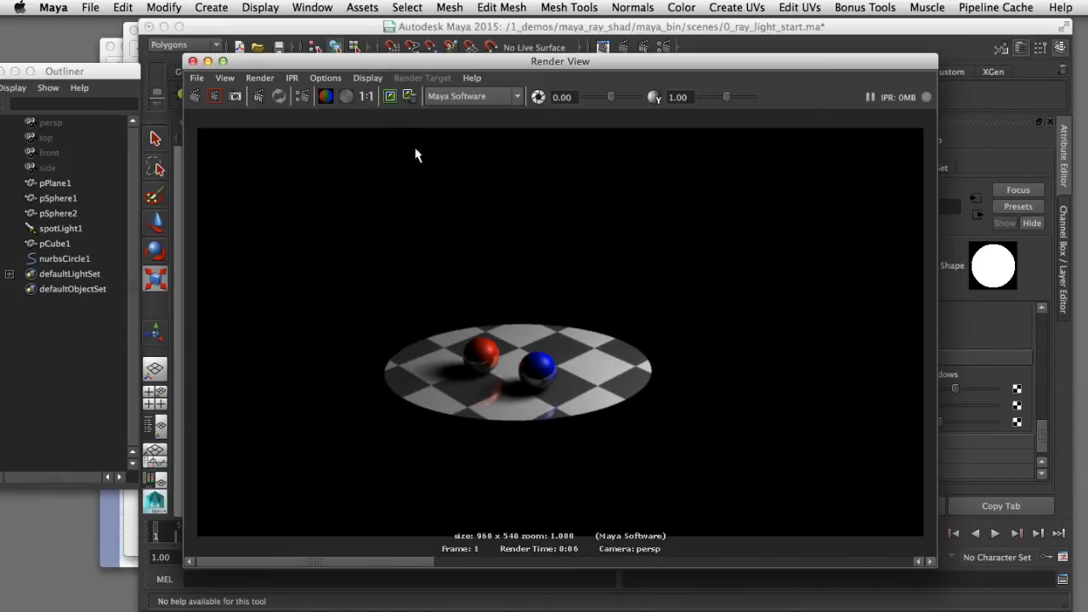
{"action": "left_click", "coordinate": [393, 98]}
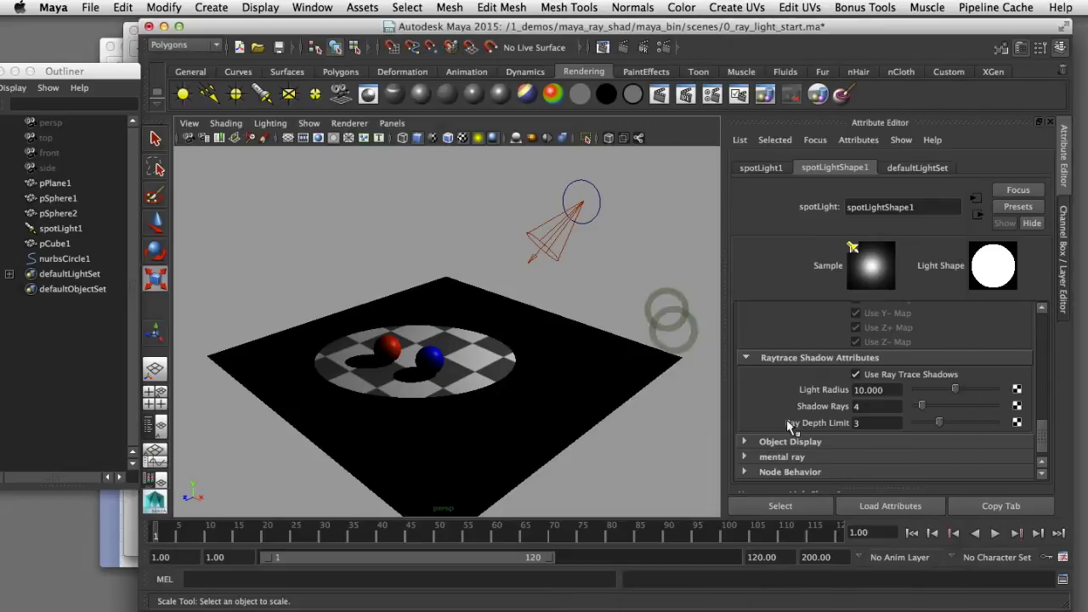
Set the Shadow Rays of spotLight1's ray trace shadows to 15.
{"action": "left_click", "coordinate": [867, 406]}
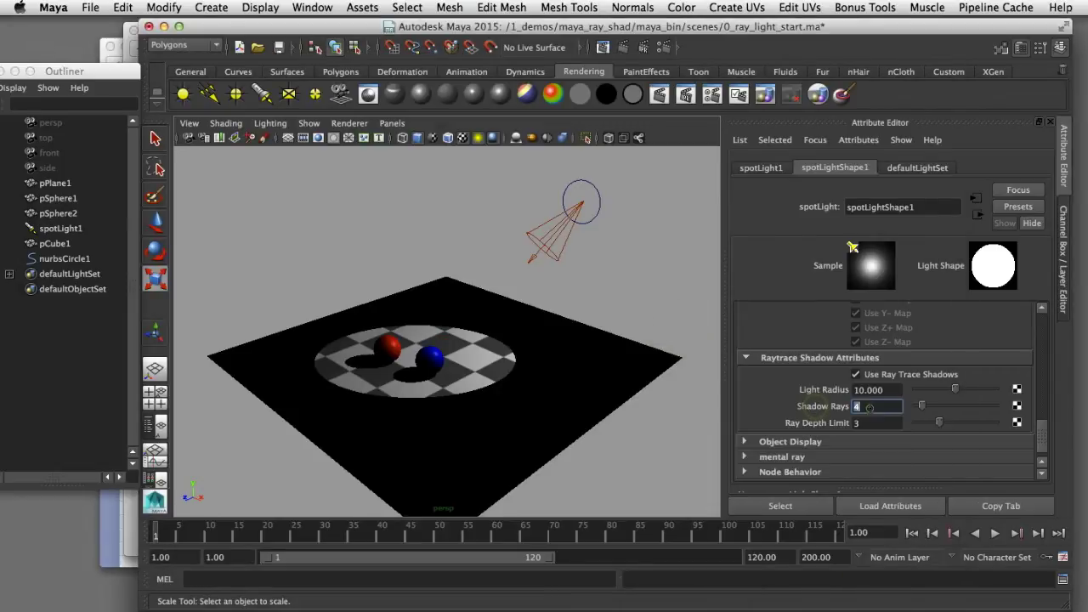
{"action": "type", "text": "15"}
{"action": "key", "text": "Return"}
Render the frame with 15 shadow rays, examine the shadow smoothness up close, and compare the result and render time with the kept images.
{"action": "left_click", "coordinate": [660, 94]}
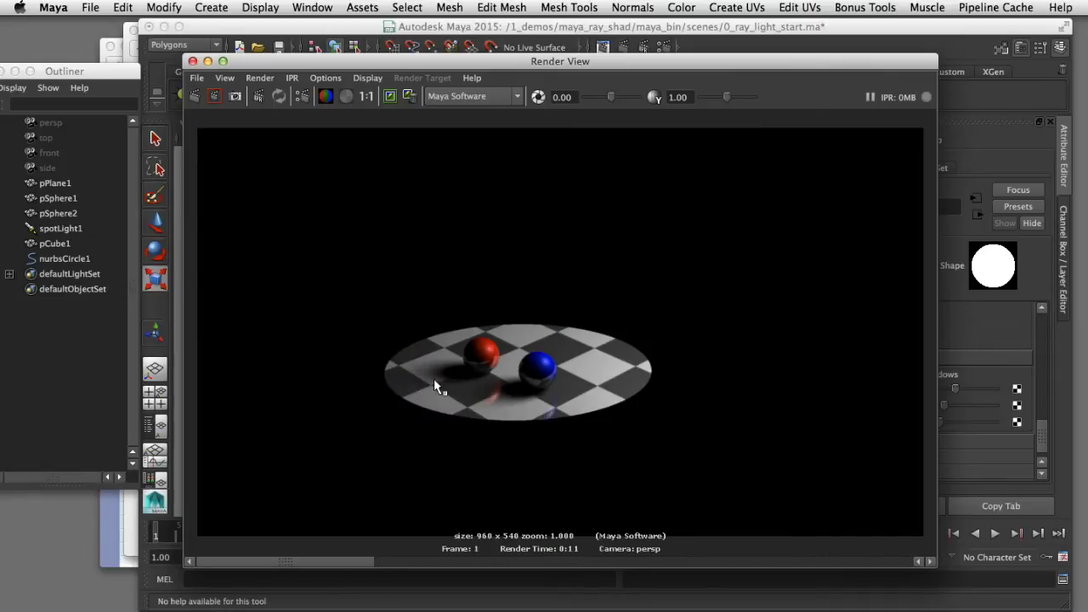
{"action": "scroll", "coordinate": [446, 391], "scroll_direction": "up", "scroll_amount": 5}
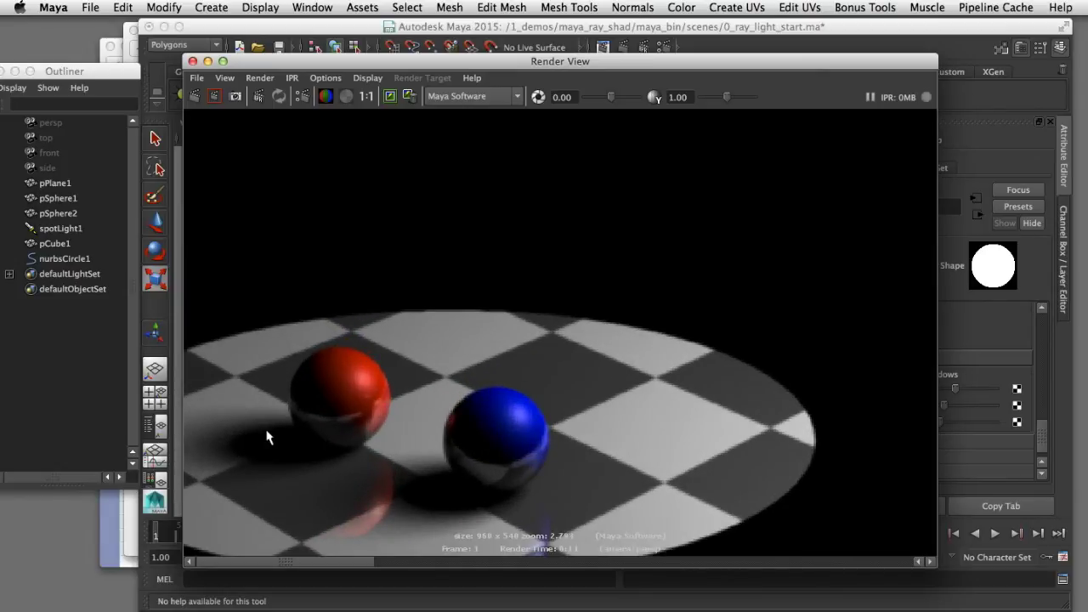
{"action": "scroll", "coordinate": [270, 434], "scroll_direction": "down", "scroll_amount": 2}
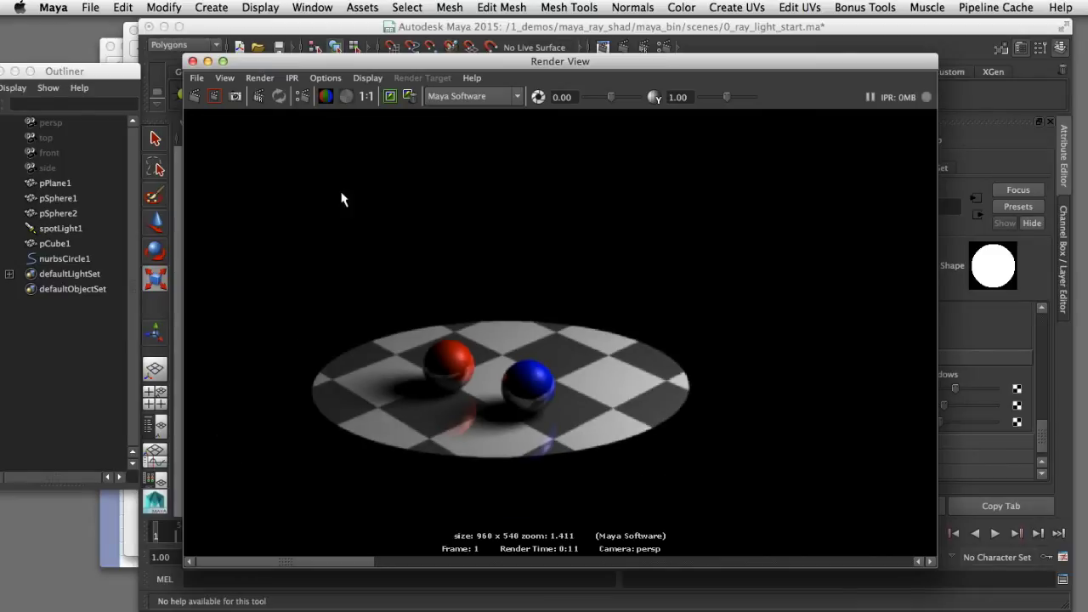
{"action": "left_click", "coordinate": [365, 96]}
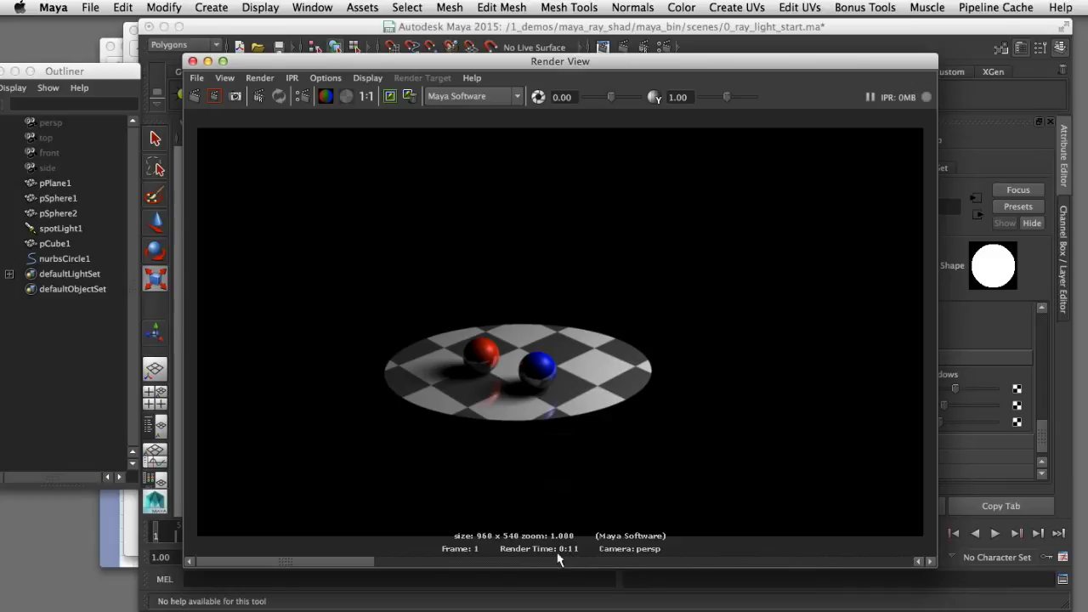
{"action": "left_click_drag", "start_coordinate": [354, 562], "coordinate": [491, 567]}
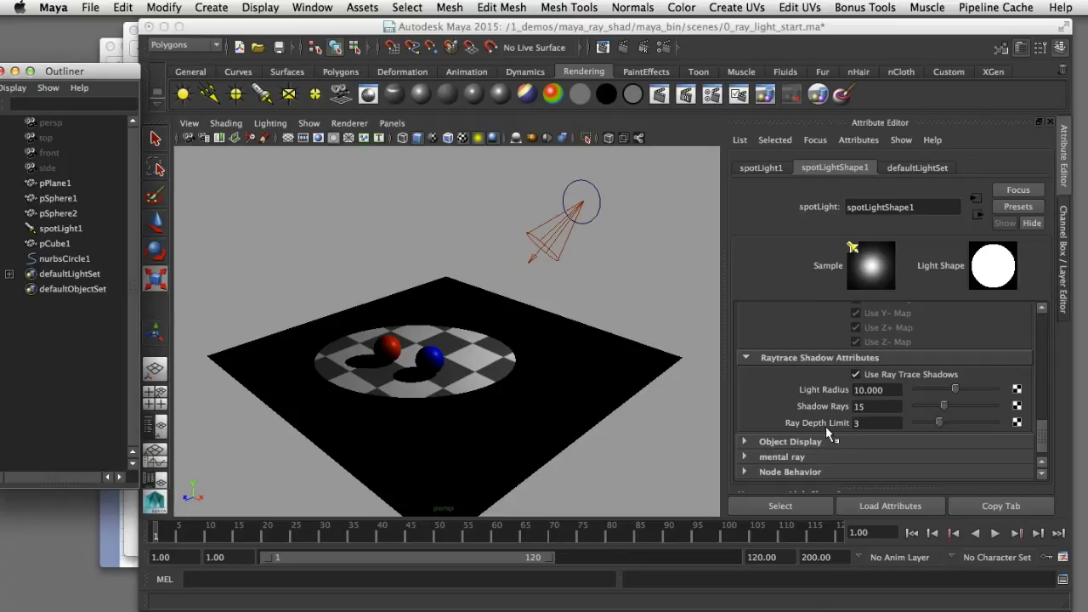
Set the Ray Depth Limit of spotLight1's ray trace shadows to 1.
{"action": "left_click", "coordinate": [860, 422]}
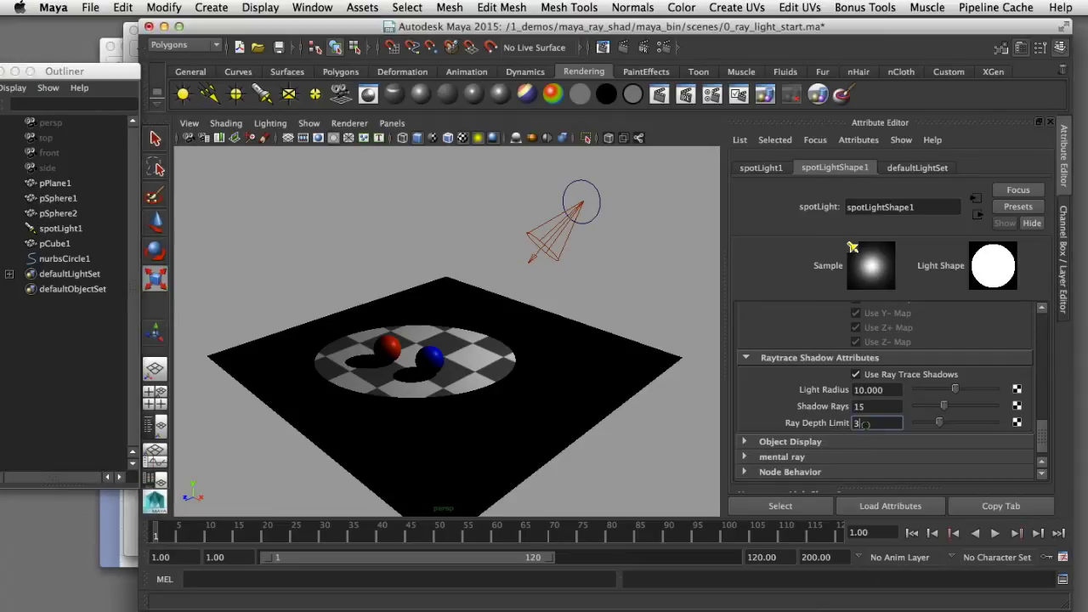
{"action": "type", "text": "1"}
{"action": "key", "text": "Return"}
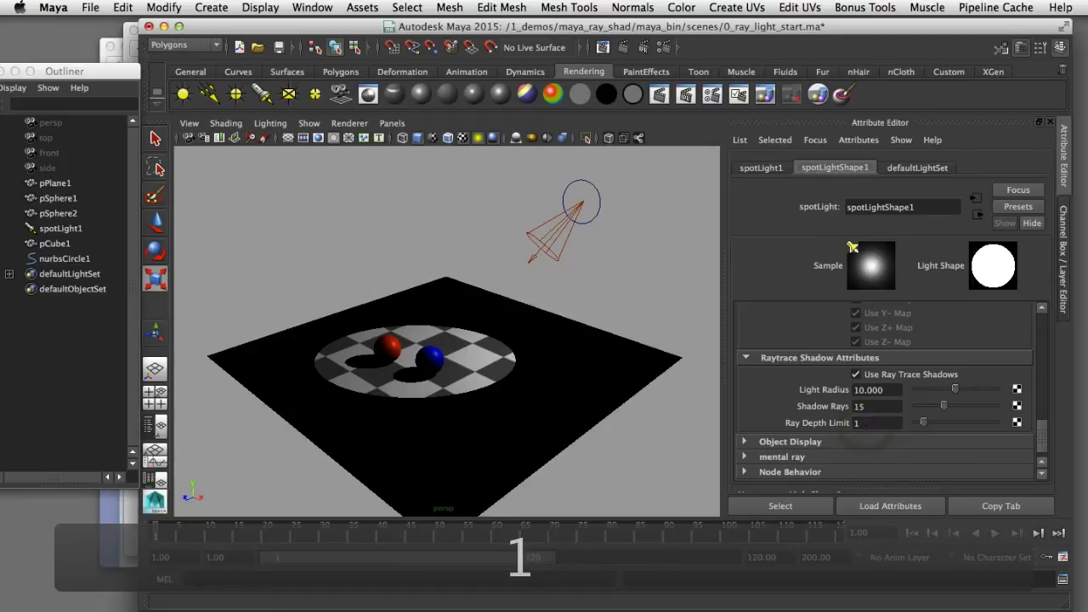
Make layer1 with the cube visible and render the frame to examine its shadows and reflections with a ray depth limit of 1.
{"action": "left_click", "coordinate": [1062, 300]}
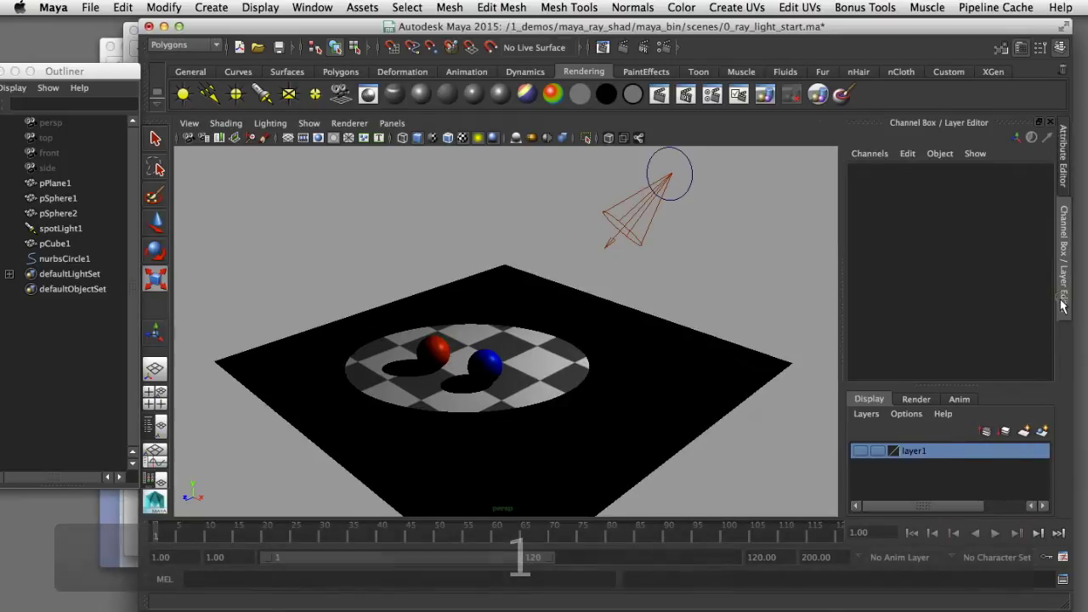
{"action": "left_click", "coordinate": [860, 451]}
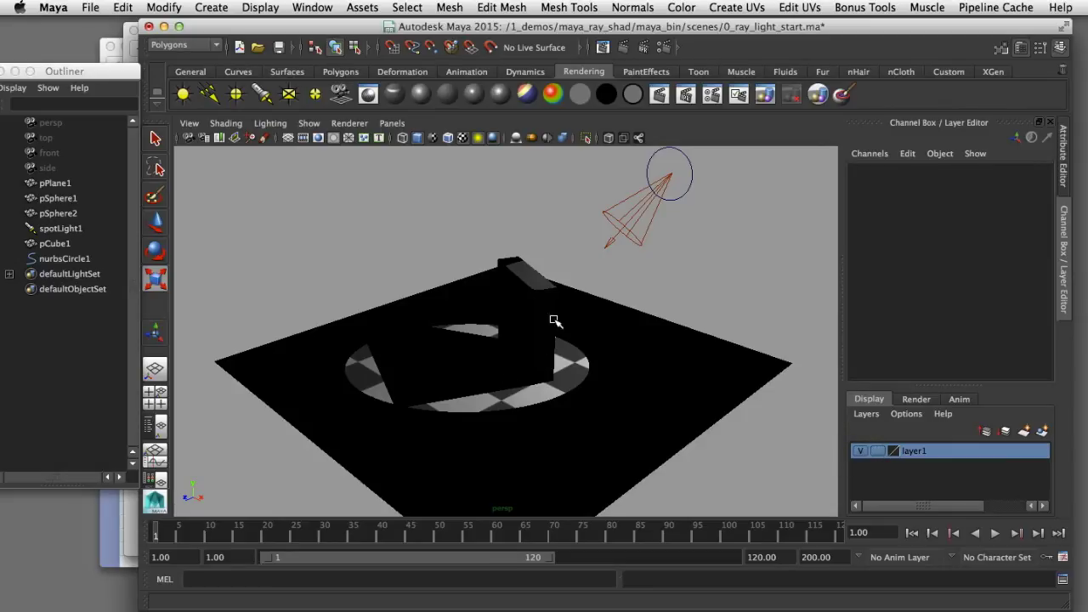
{"action": "left_click", "coordinate": [748, 136]}
{"action": "left_click", "coordinate": [660, 96]}
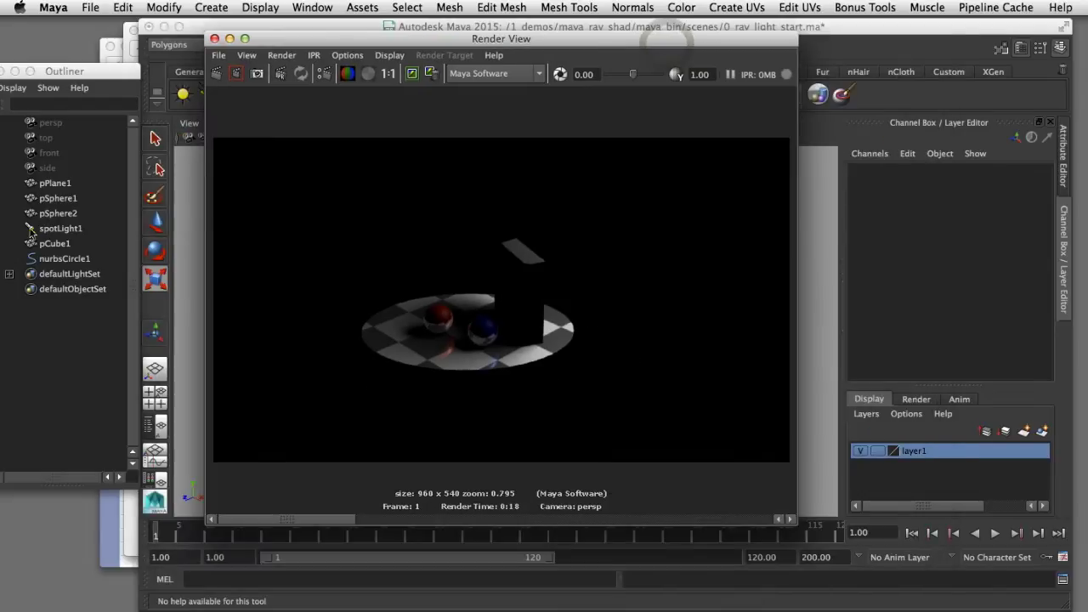
Reopen spotLight1's attributes beside the render and set the Ray Depth Limit of its ray trace shadows to 2.
{"action": "left_click", "coordinate": [28, 230]}
{"action": "key", "text": "ctrl+a"}
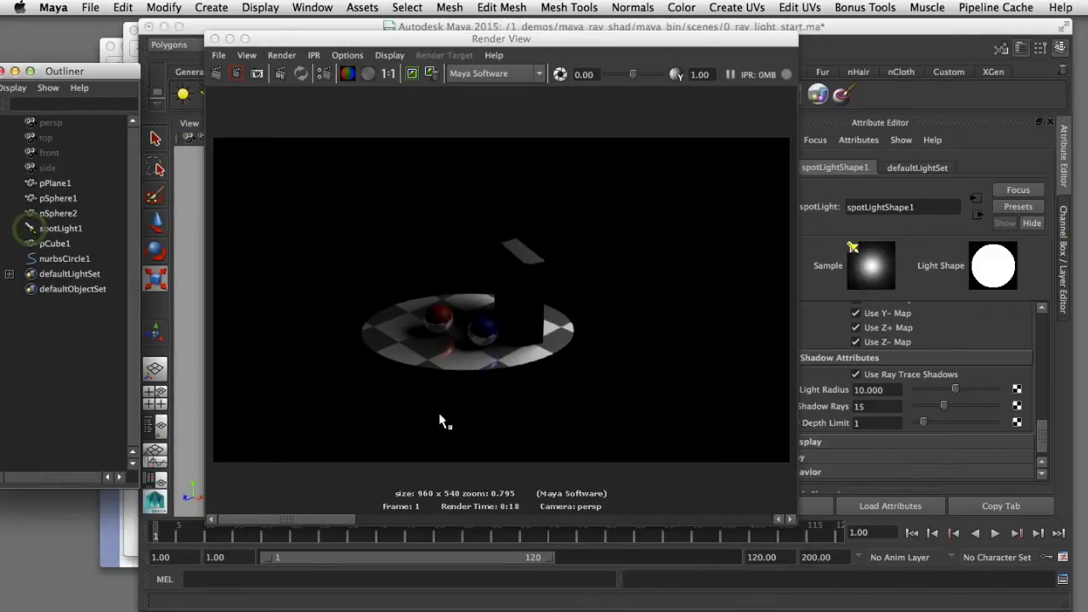
{"action": "left_click_drag", "start_coordinate": [712, 45], "coordinate": [670, 47]}
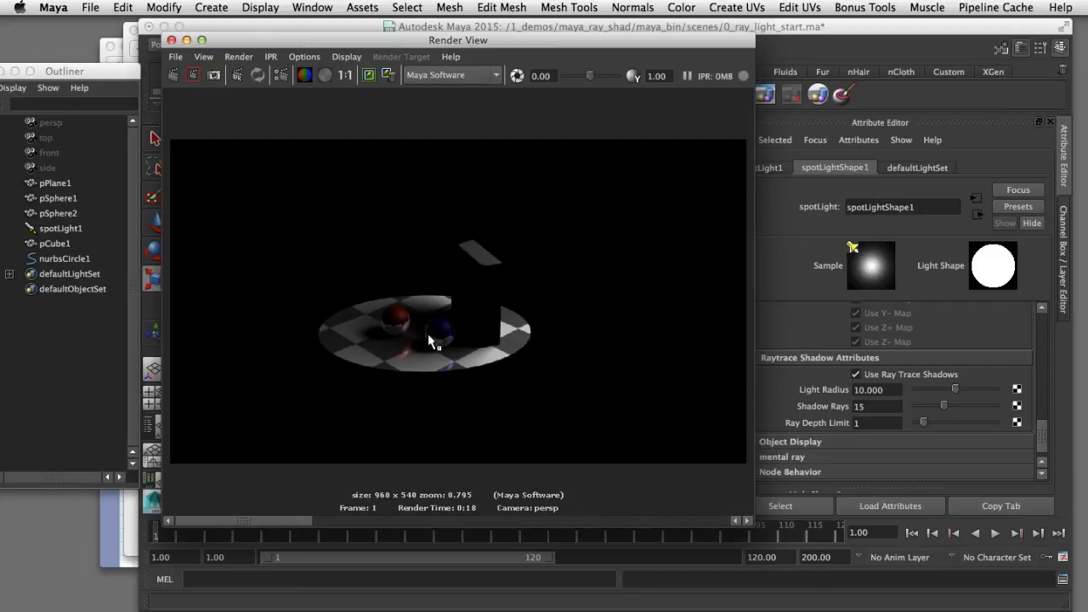
{"action": "left_click", "coordinate": [480, 364]}
{"action": "left_click", "coordinate": [887, 422]}
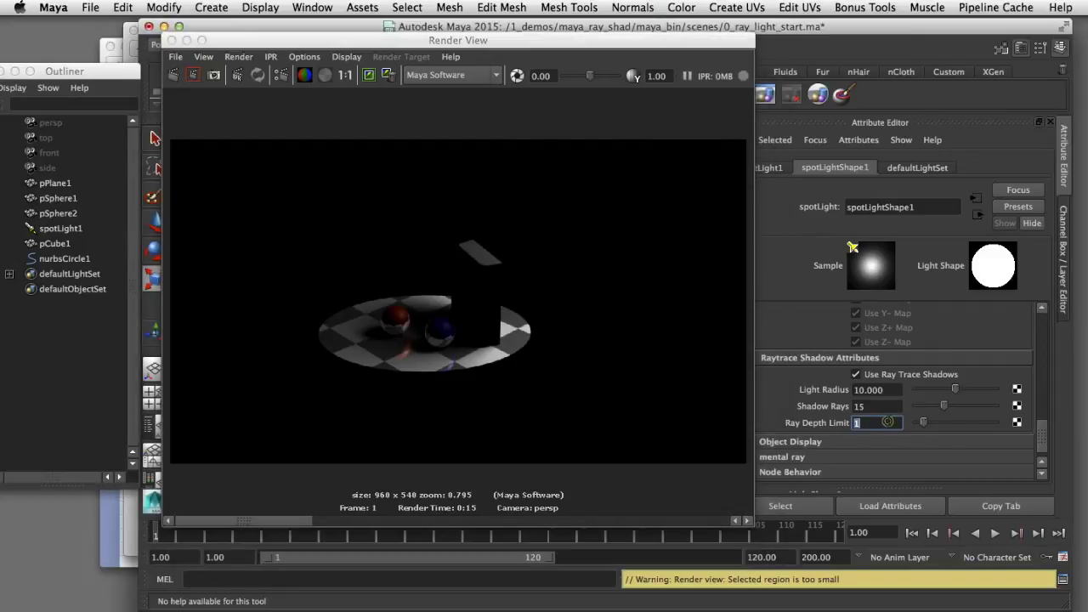
{"action": "type", "text": "2"}
{"action": "key", "text": "Return"}
Render the frame with a ray depth limit of 2 and compare the reflected shadows with the previously kept render.
{"action": "left_click", "coordinate": [174, 75]}
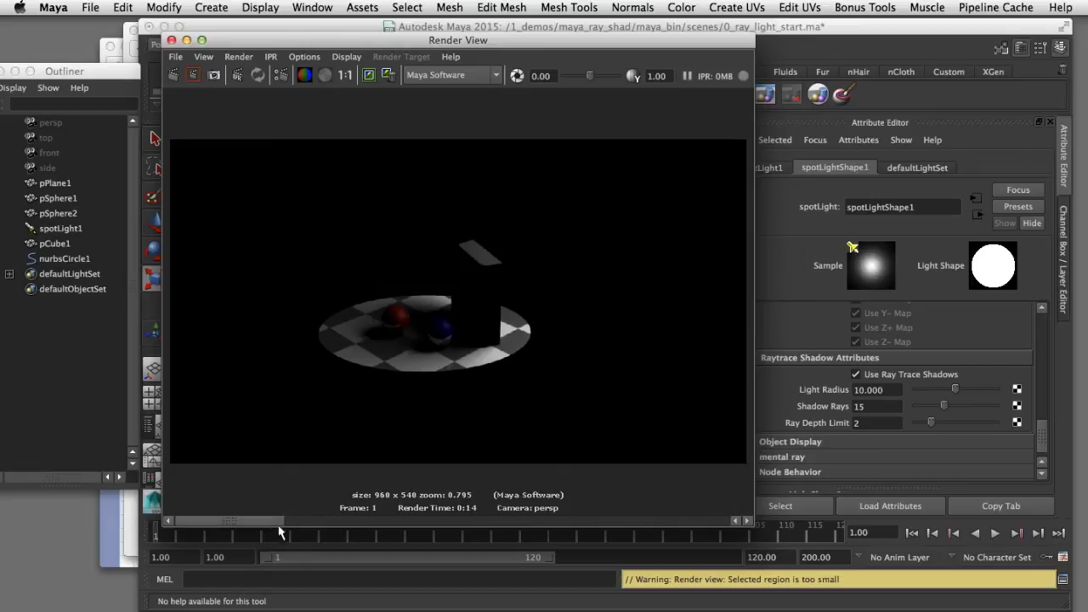
{"action": "left_click", "coordinate": [319, 521]}
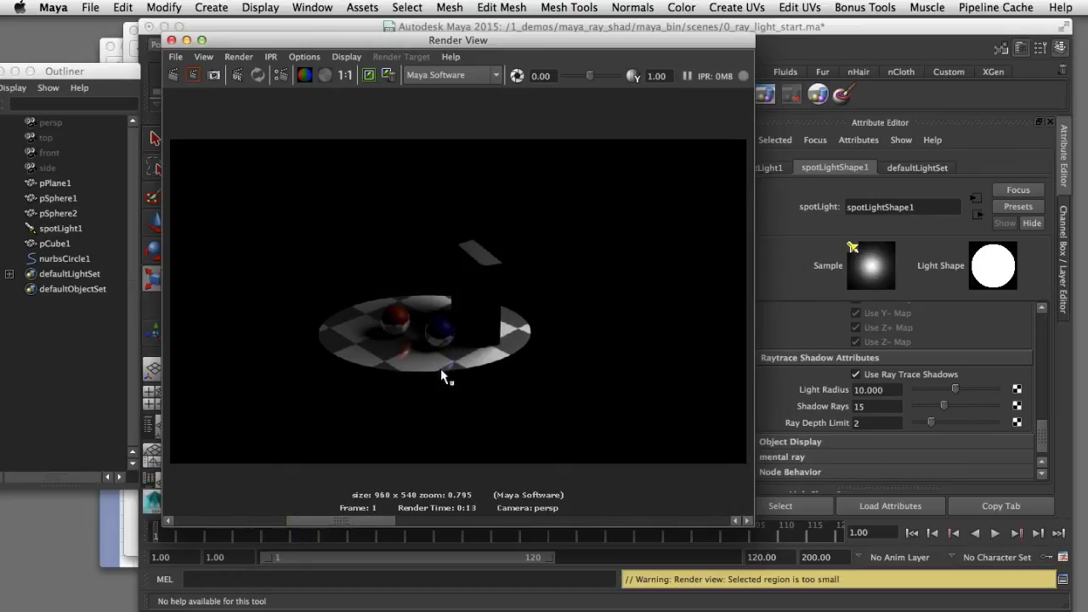
{"action": "left_click", "coordinate": [289, 520]}
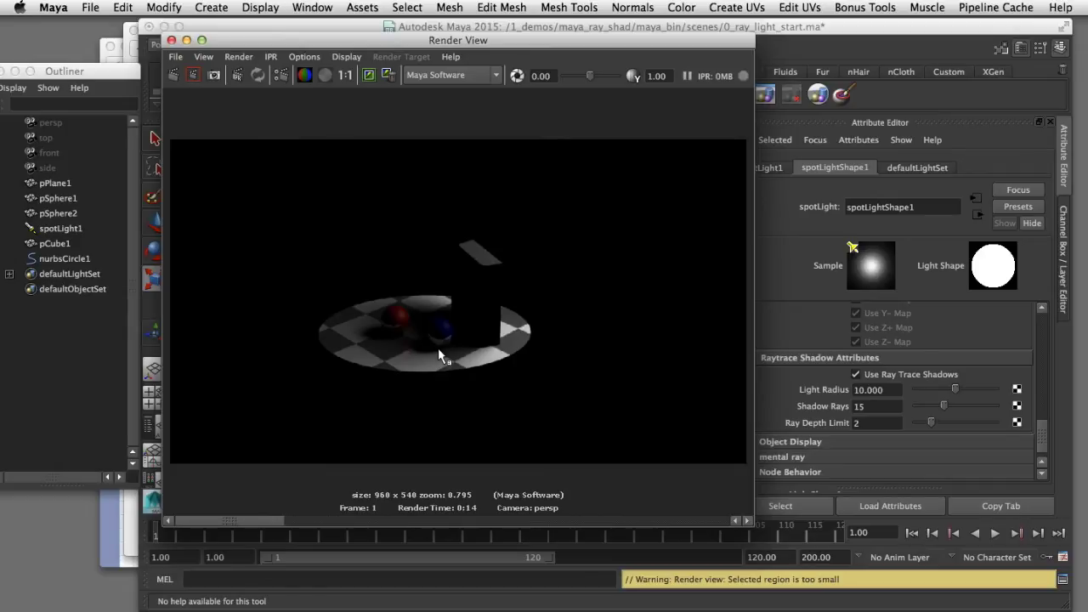
Close the render and hide layer1 so that only the spheres and plane are displayed.
{"action": "left_click", "coordinate": [171, 40]}
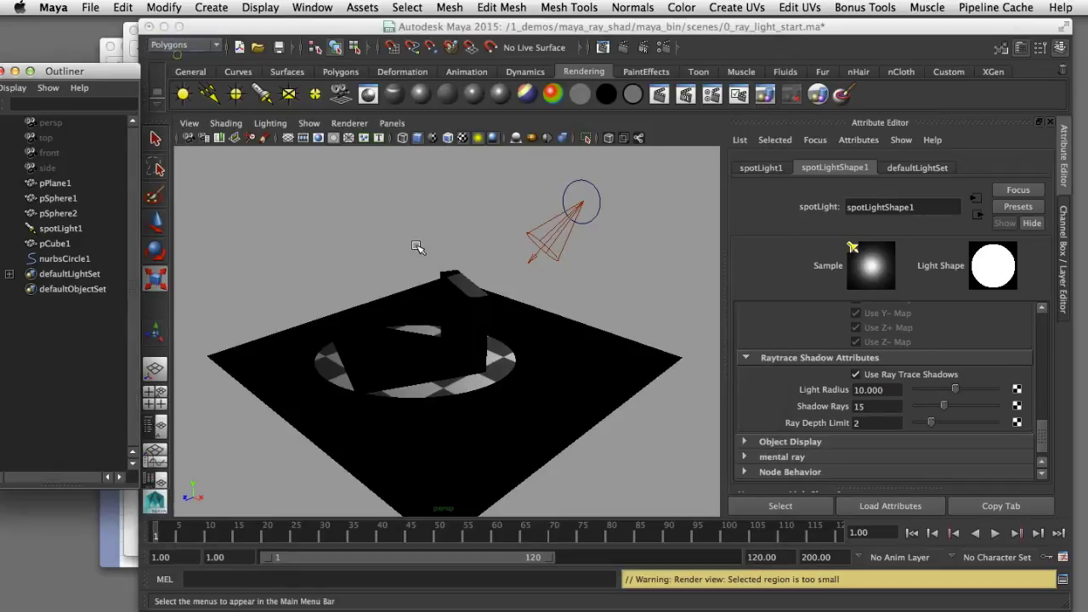
{"action": "left_click", "coordinate": [1063, 295]}
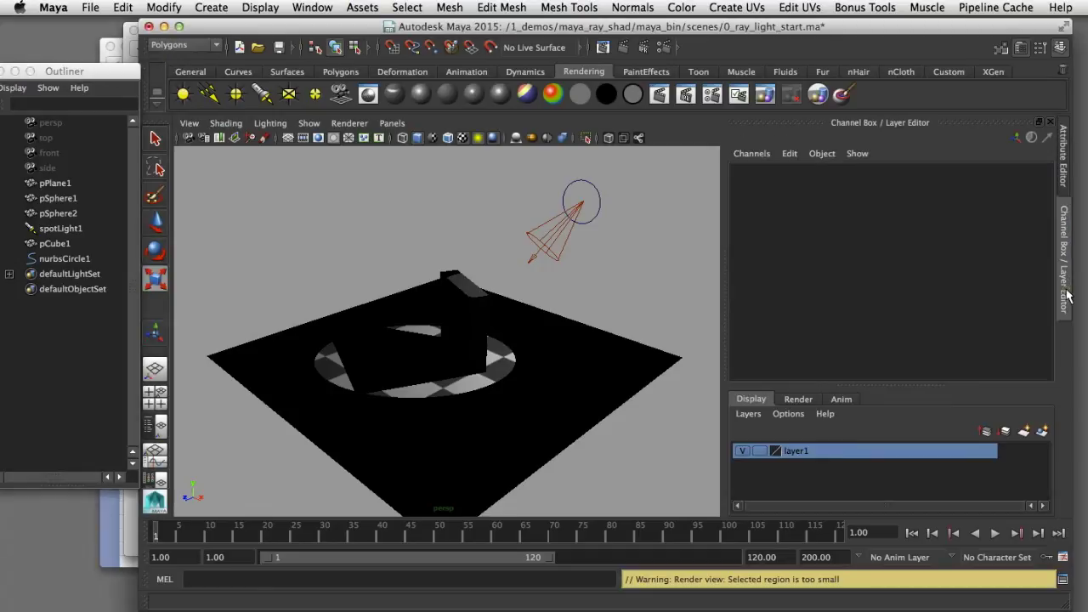
{"action": "left_click", "coordinate": [859, 451]}
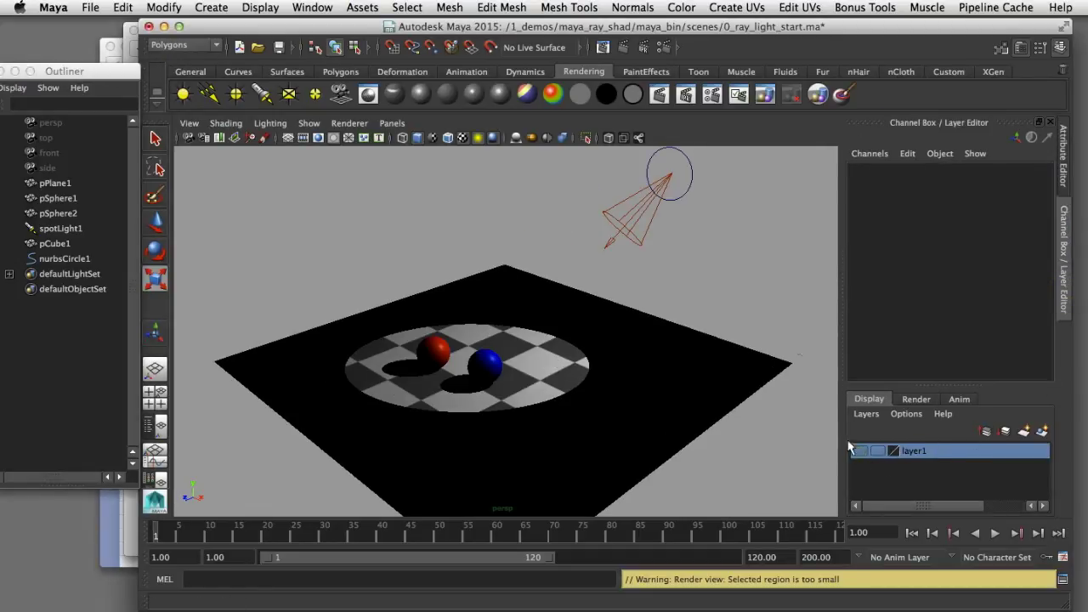
Select the red sphere, open the Hypershade and display the common material attributes of its sph_3 Blinn material.
{"action": "left_click", "coordinate": [437, 357]}
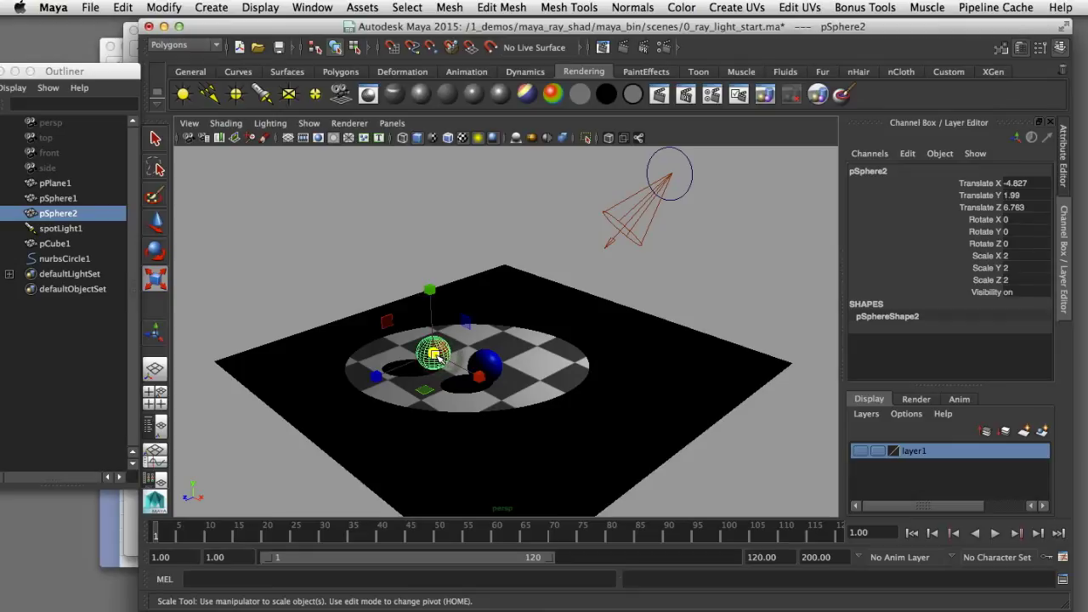
{"action": "left_click", "coordinate": [312, 7]}
{"action": "mouse_move", "coordinate": [344, 48]}
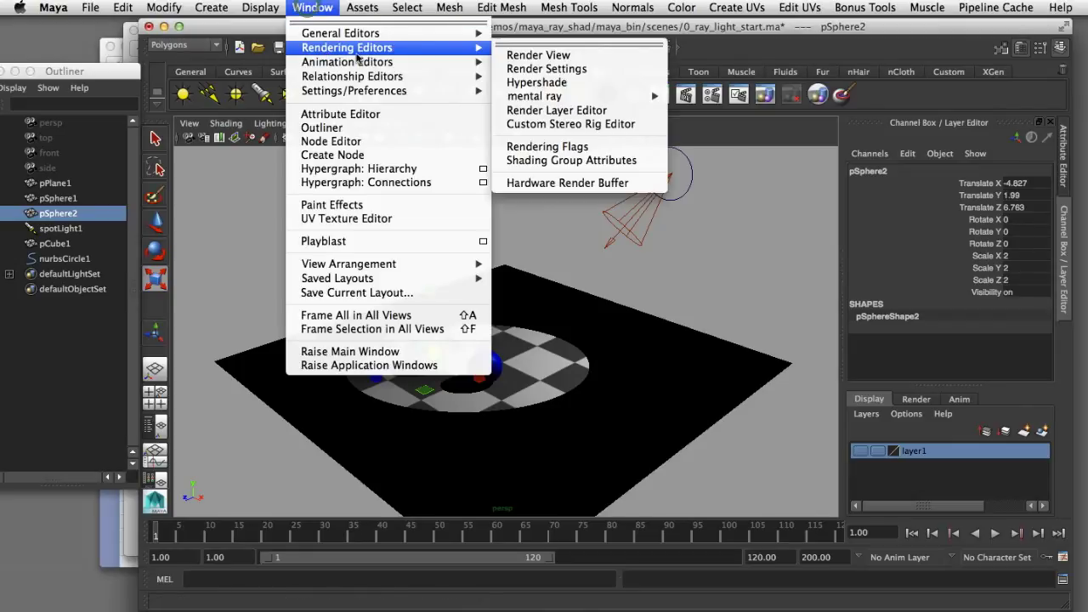
{"action": "left_click", "coordinate": [529, 76]}
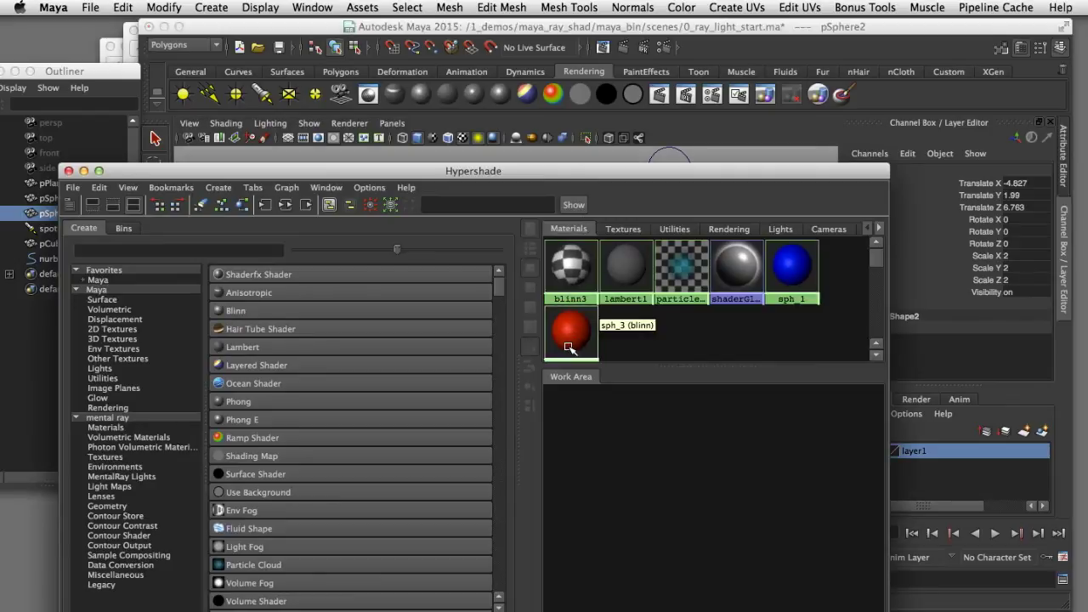
{"action": "left_click", "coordinate": [570, 340]}
{"action": "double_click", "coordinate": [571, 347]}
{"action": "left_click_drag", "start_coordinate": [661, 172], "coordinate": [459, 249]}
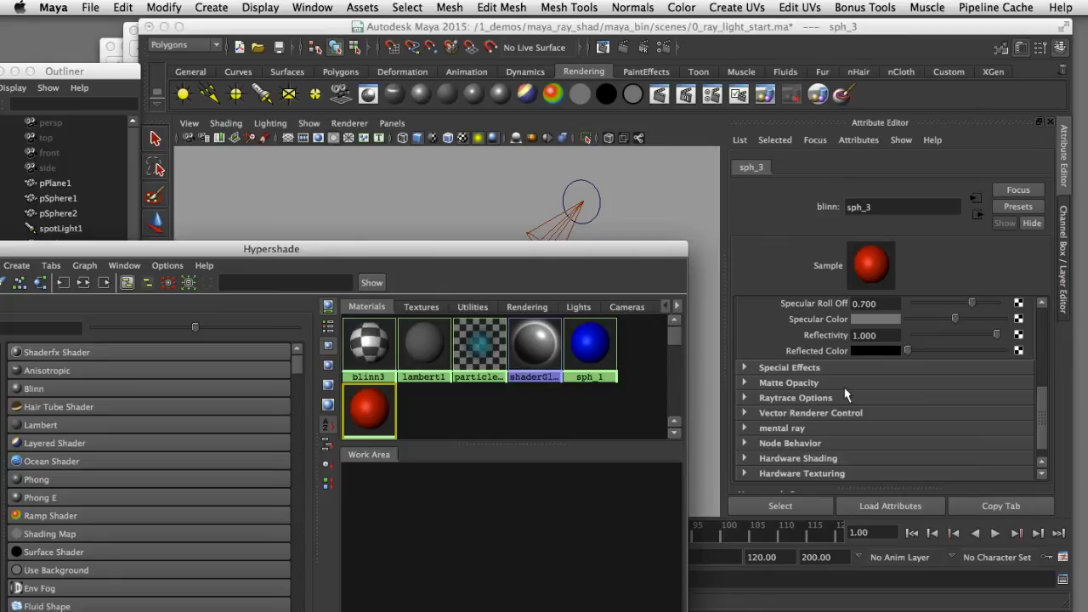
{"action": "left_click_drag", "start_coordinate": [1035, 410], "coordinate": [1039, 340]}
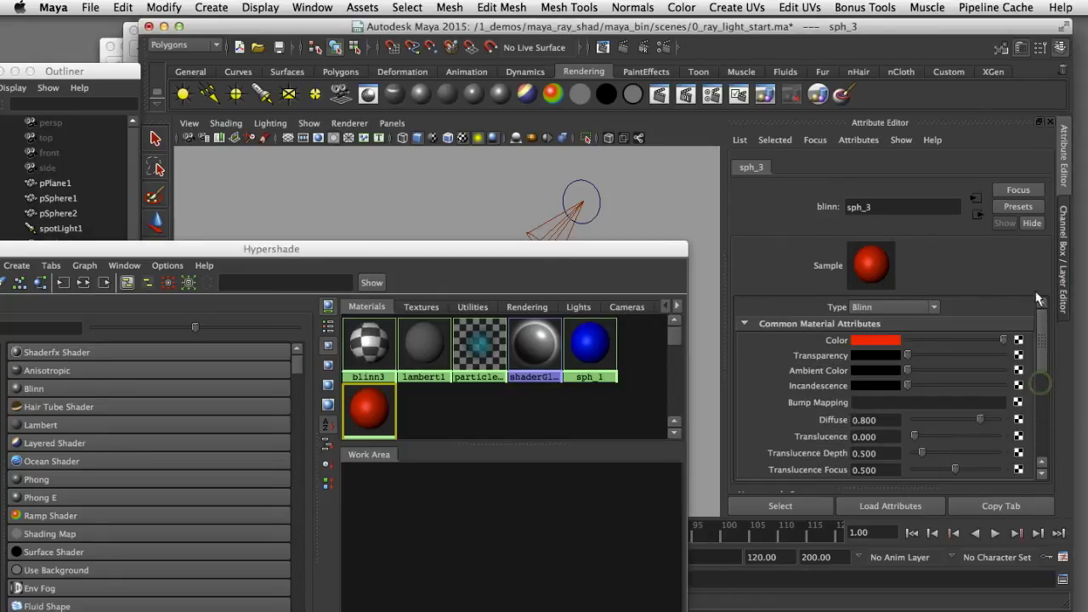
Make the sph_3 material fully transparent, close the Hypershade and render the current frame.
{"action": "left_click_drag", "start_coordinate": [907, 355], "coordinate": [1008, 355]}
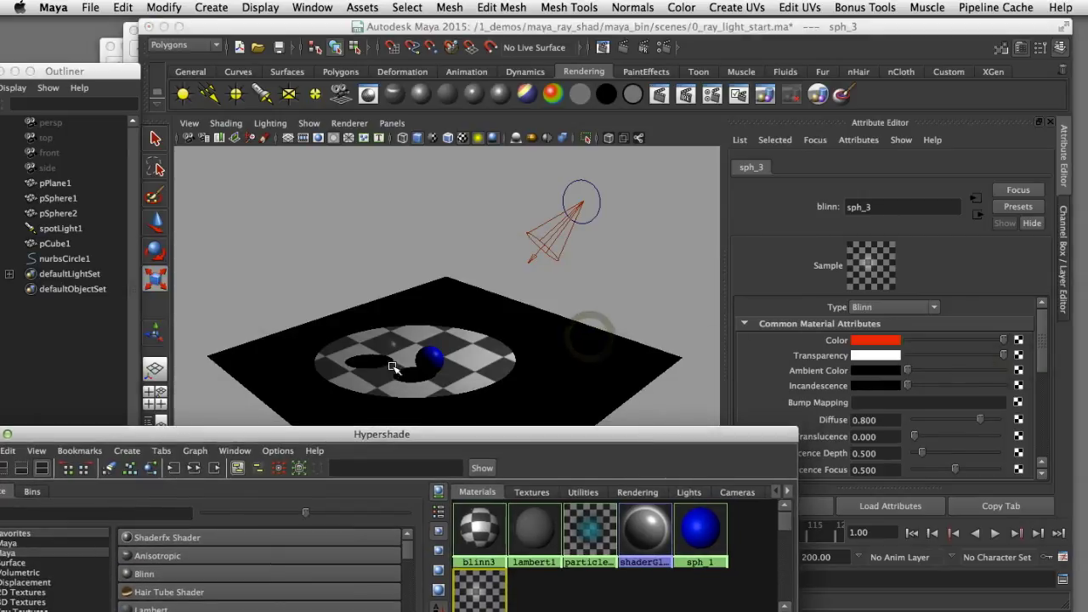
{"action": "left_click_drag", "start_coordinate": [238, 434], "coordinate": [402, 389]}
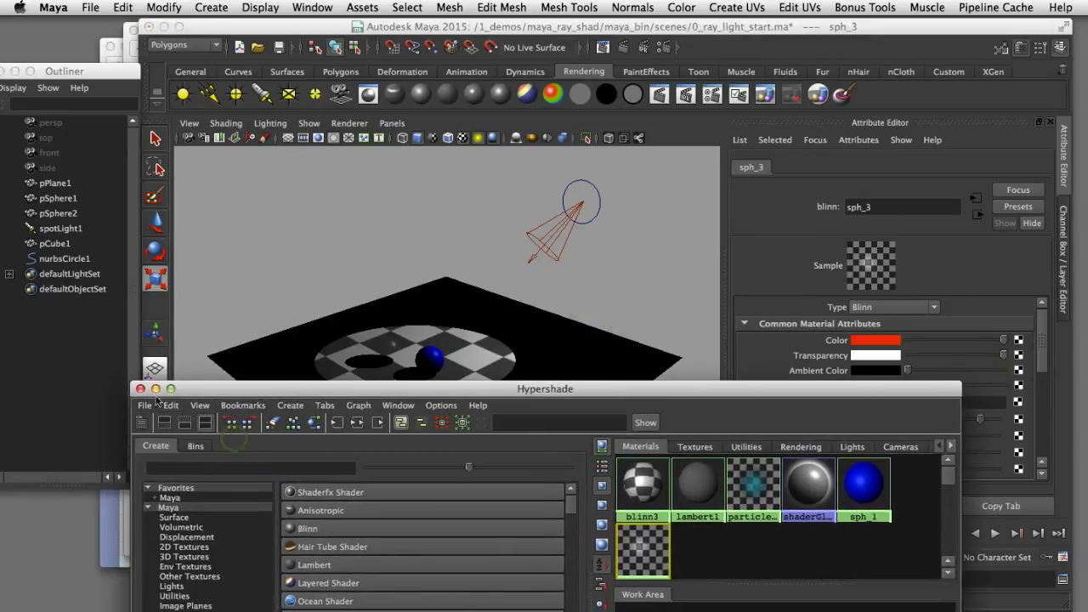
{"action": "left_click", "coordinate": [140, 390]}
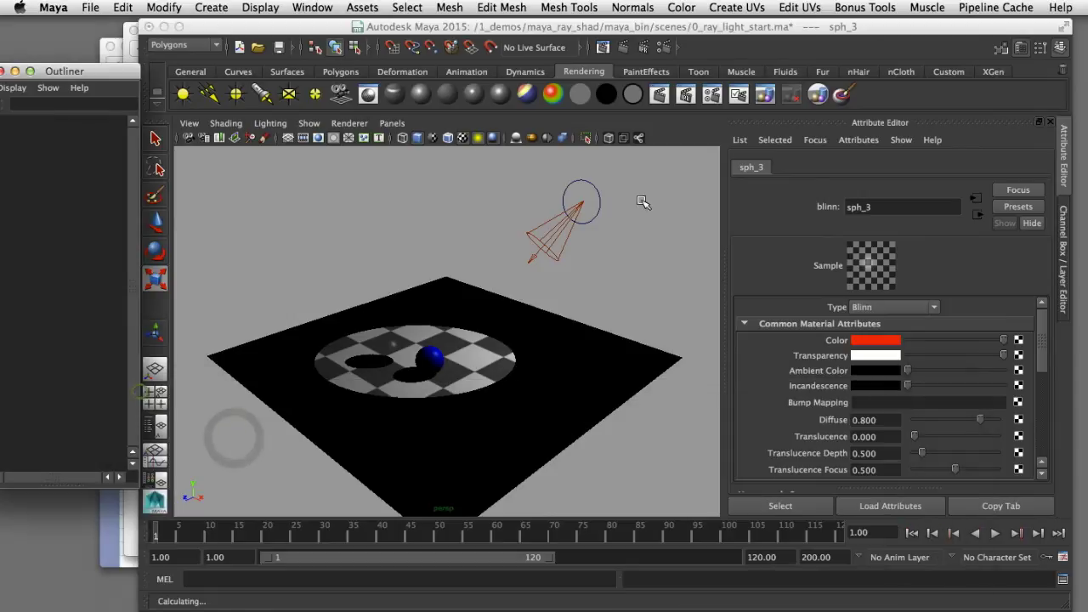
{"action": "left_click", "coordinate": [660, 95]}
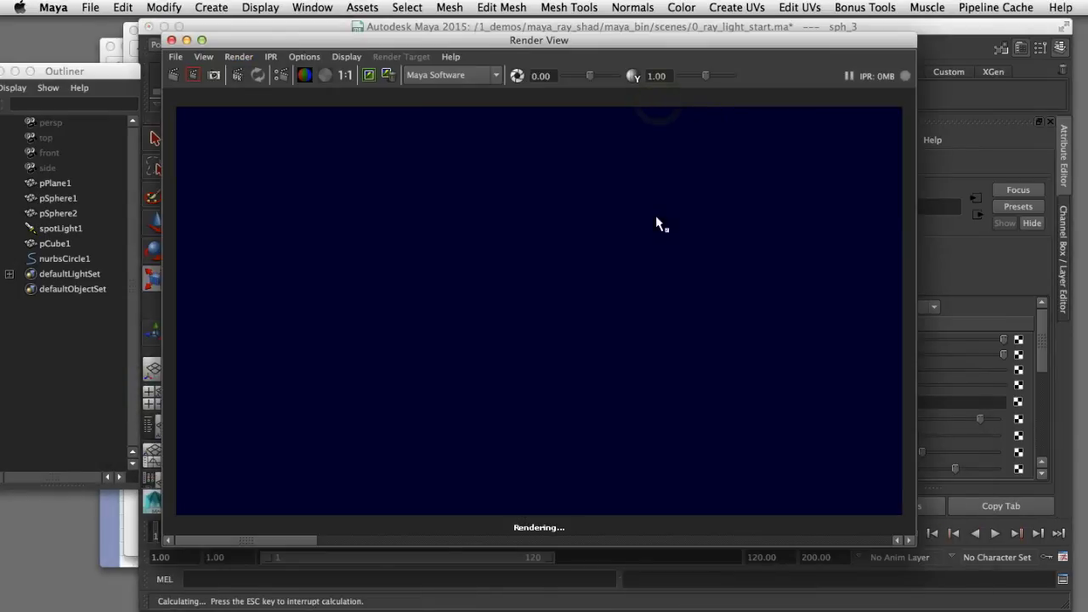
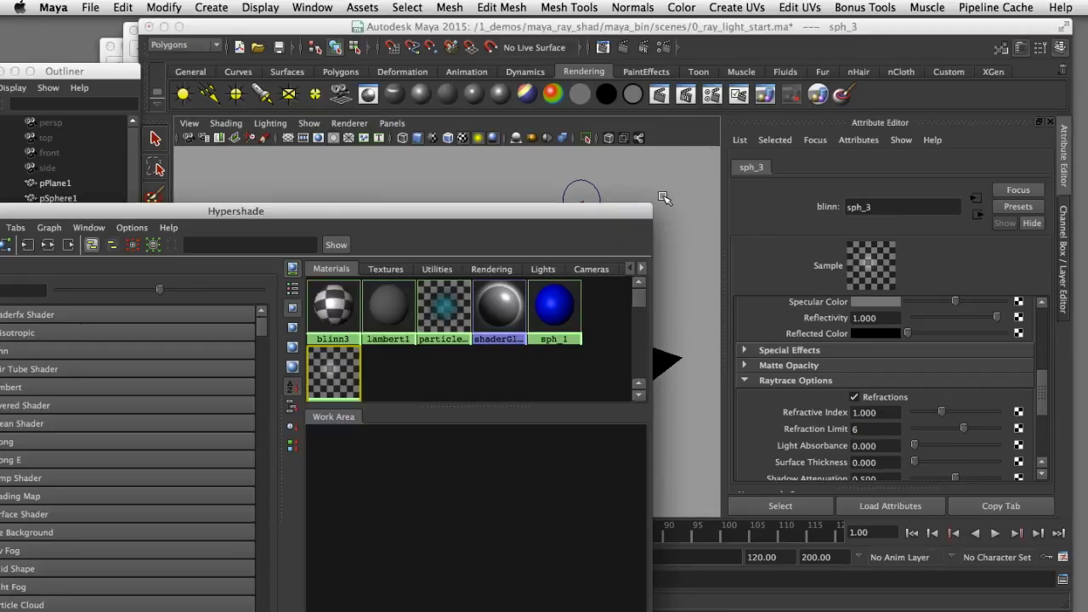
Switch to Safari and look up the refraction index of Pyrex glass under Common Transparent Materials, highlighting its entry.
{"action": "key", "text": "super+Tab"}
{"action": "key", "text": "super+Tab"}
{"action": "key", "text": "super+Tab"}
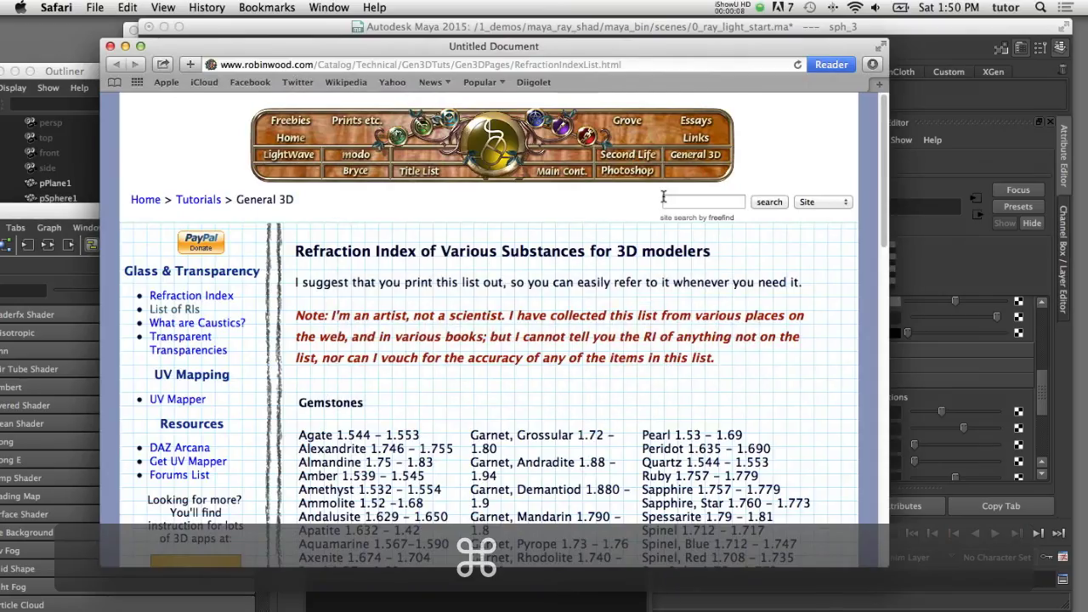
{"action": "scroll", "coordinate": [722, 243], "scroll_direction": "down", "scroll_amount": 2}
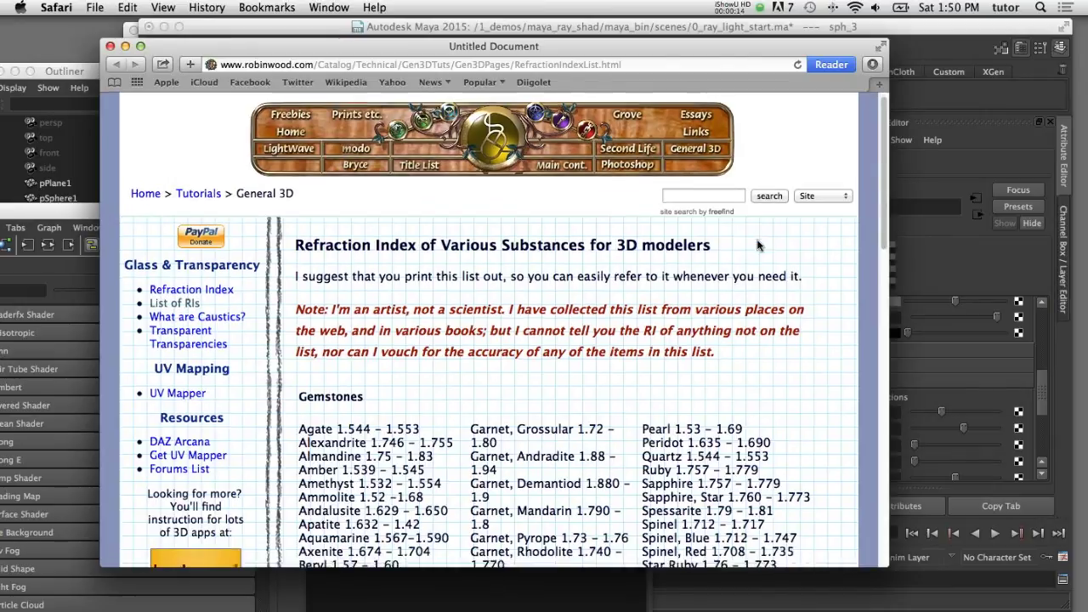
{"action": "scroll", "coordinate": [757, 239], "scroll_direction": "down", "scroll_amount": 4}
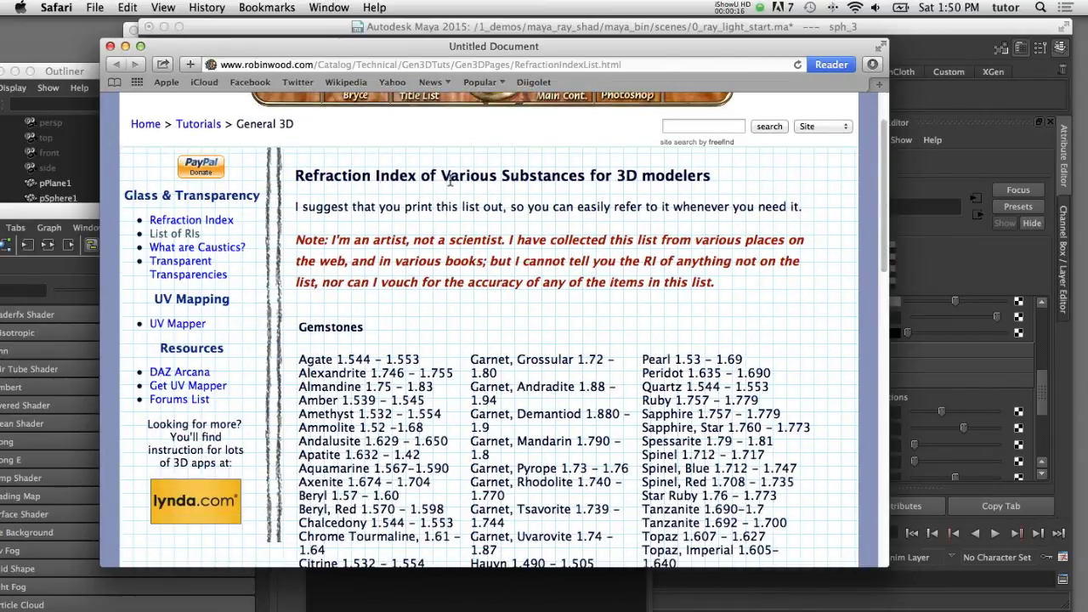
{"action": "scroll", "coordinate": [714, 223], "scroll_direction": "down", "scroll_amount": 5}
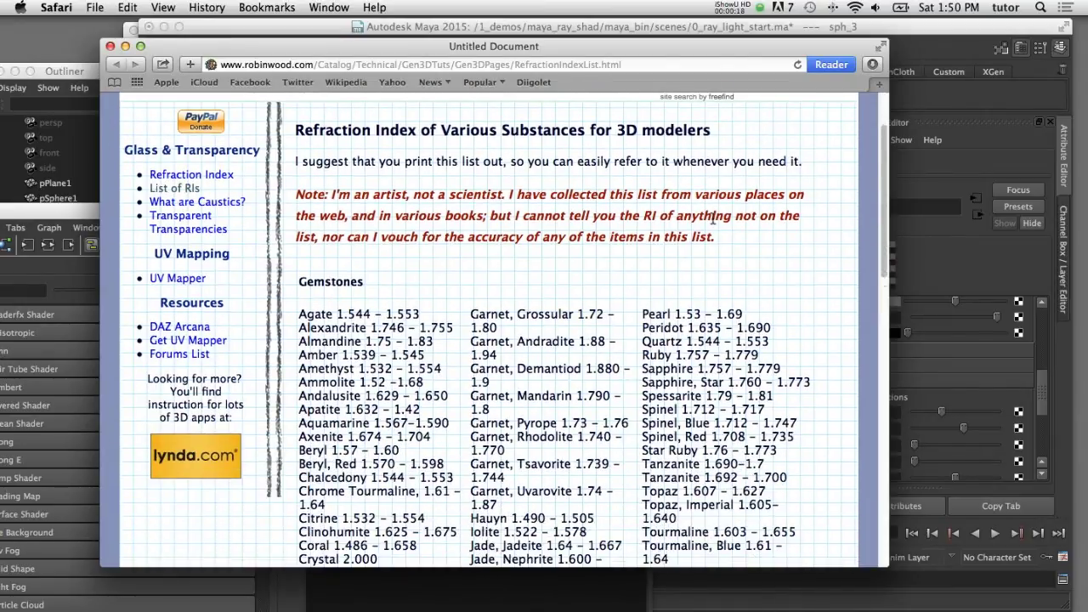
{"action": "scroll", "coordinate": [386, 214], "scroll_direction": "down", "scroll_amount": 10}
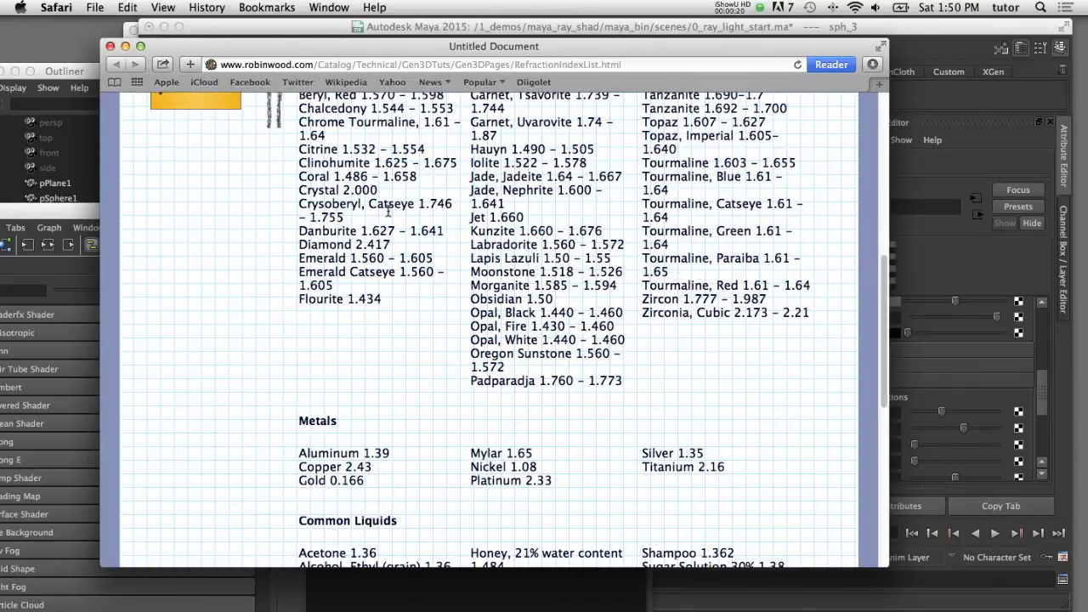
{"action": "scroll", "coordinate": [388, 214], "scroll_direction": "down", "scroll_amount": 10}
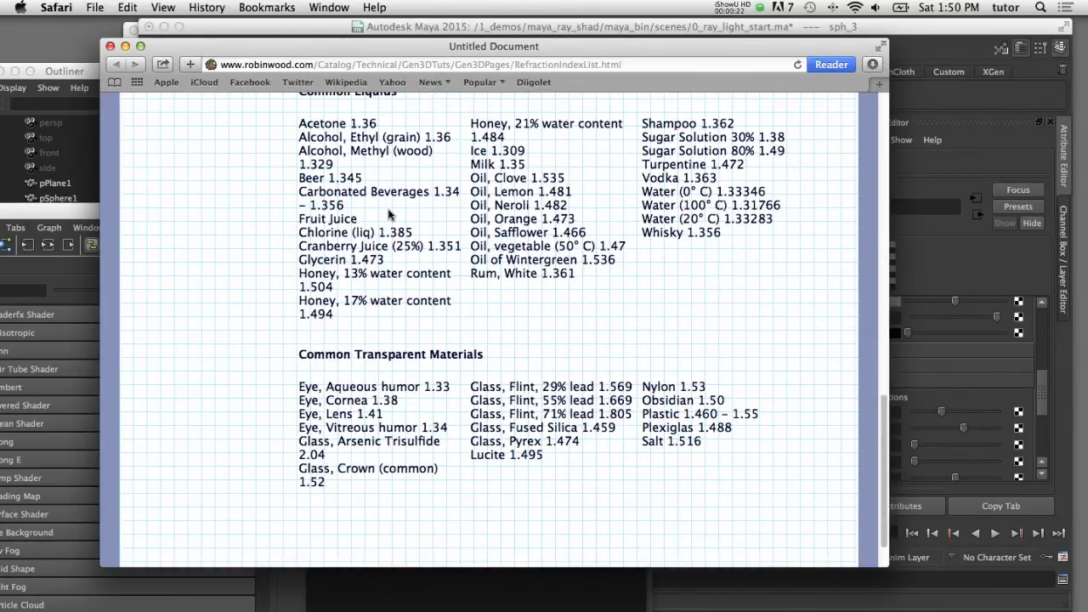
{"action": "scroll", "coordinate": [387, 214], "scroll_direction": "down", "scroll_amount": 2}
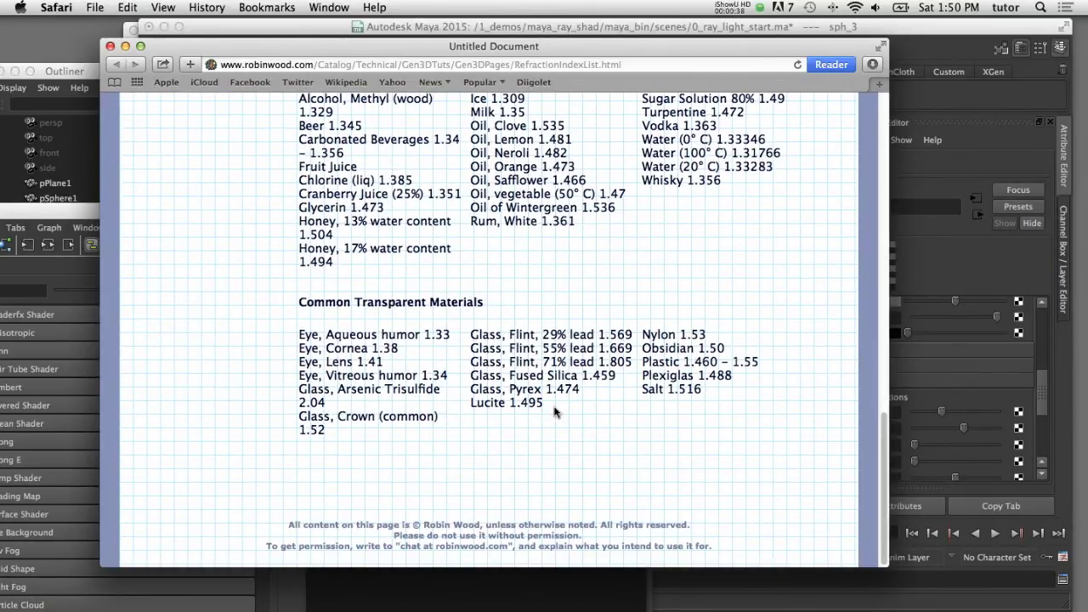
{"action": "left_click_drag", "start_coordinate": [471, 391], "coordinate": [586, 395]}
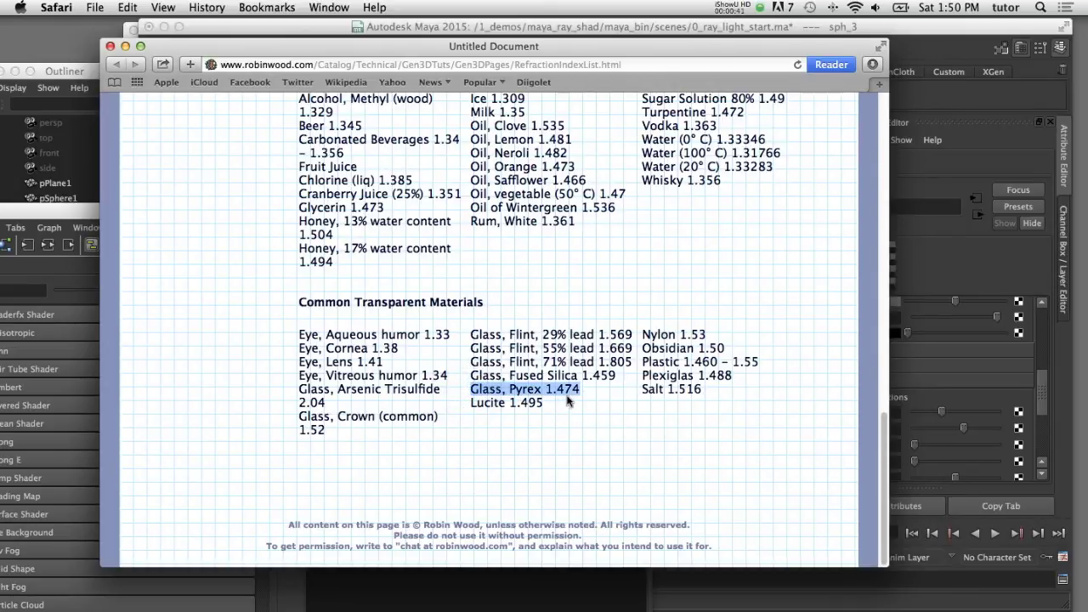
Switch back to Maya and set the Refractive Index of the sph_3 material to 1.474.
{"action": "key", "text": "super+Tab"}
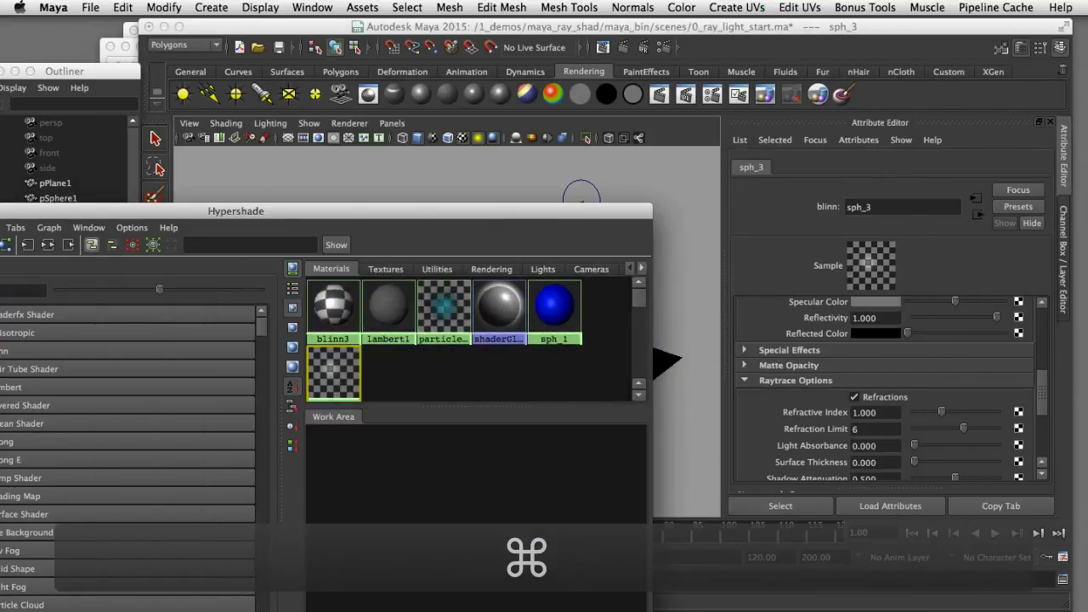
{"action": "double_click", "coordinate": [876, 413]}
{"action": "type", "text": "1"}
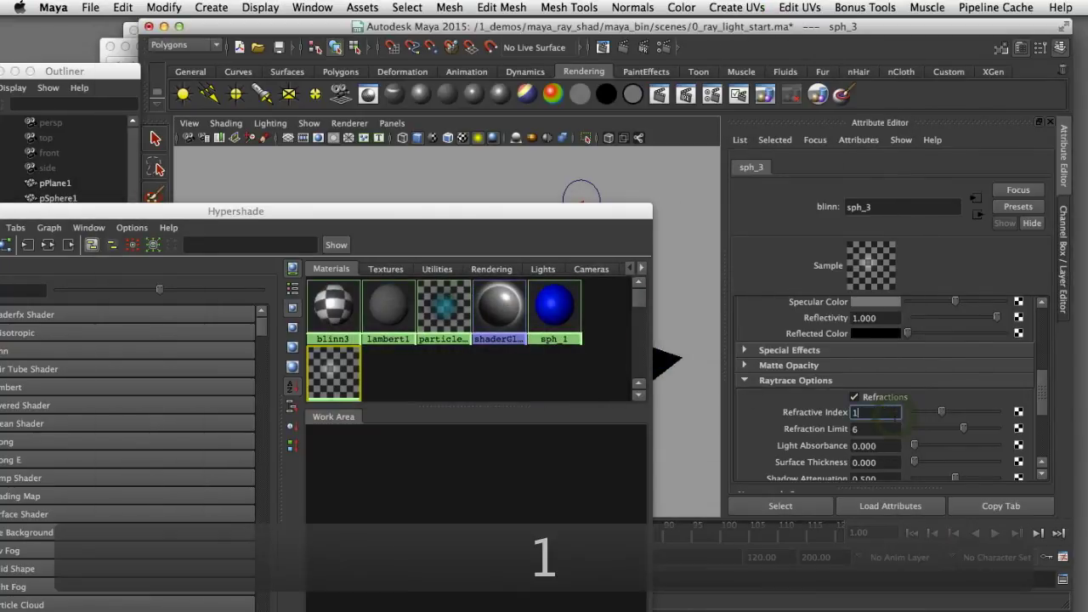
{"action": "type", "text": ".474"}
{"action": "key", "text": "Return"}
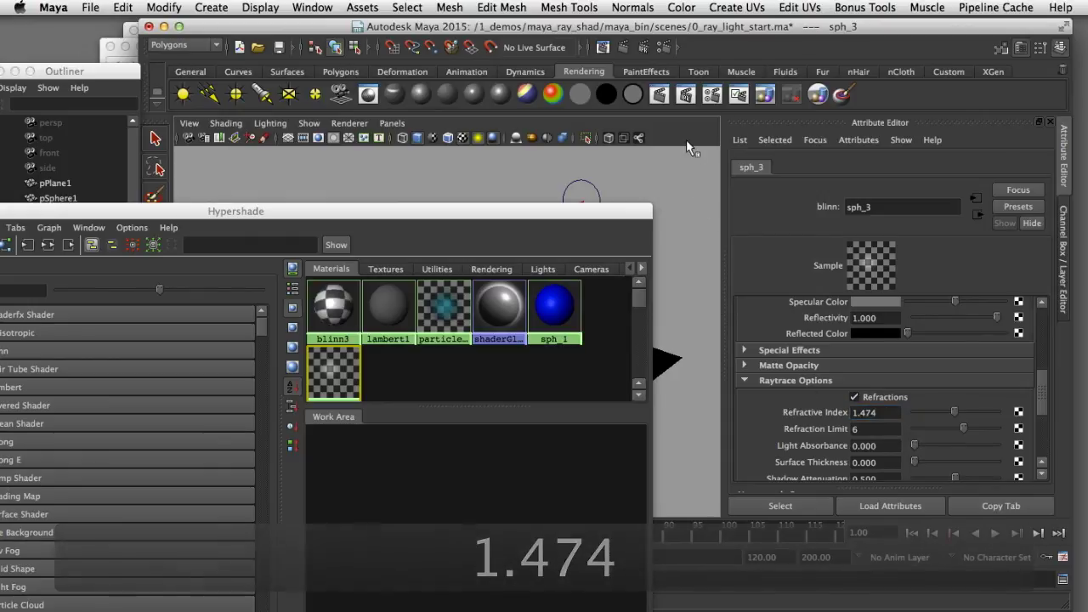
Render the frame with the Pyrex refractive index, inspect the transparent sphere up close and close the render.
{"action": "left_click", "coordinate": [660, 95]}
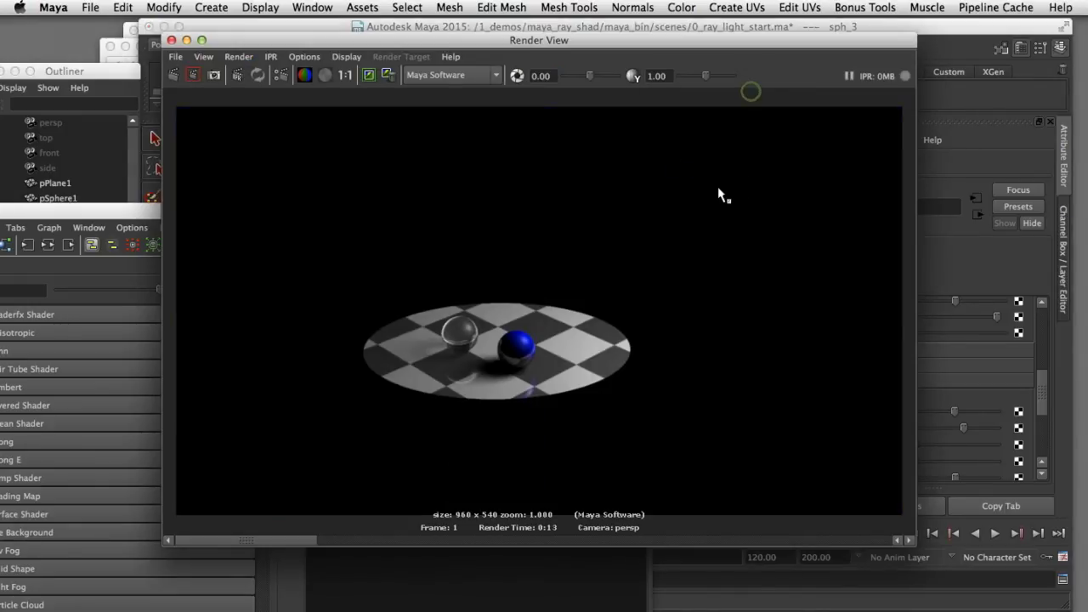
{"action": "scroll", "coordinate": [556, 272], "scroll_direction": "up", "scroll_amount": 5}
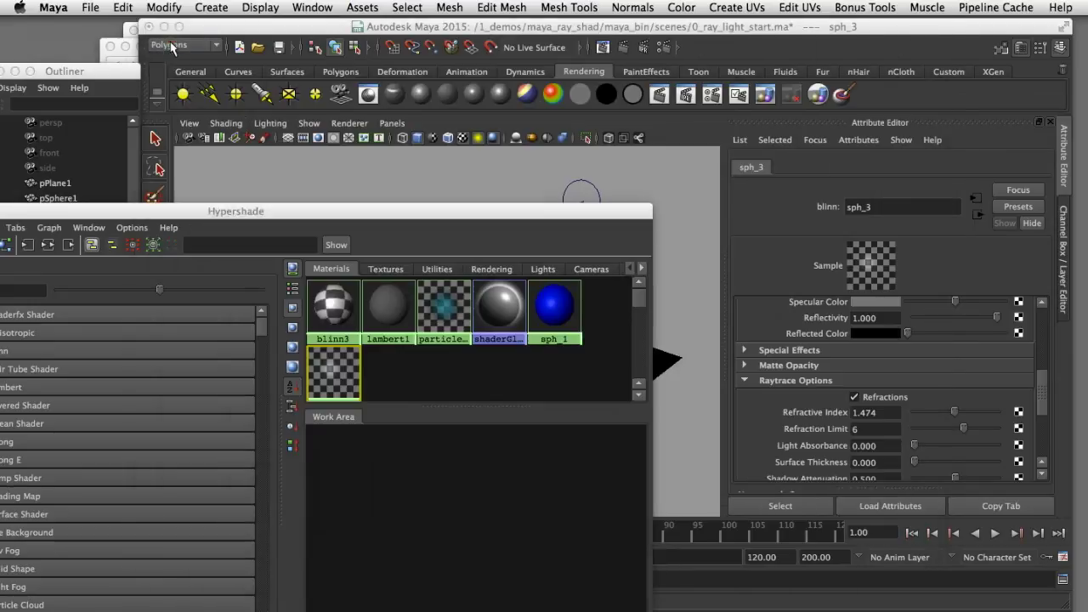
{"action": "left_click", "coordinate": [171, 40]}
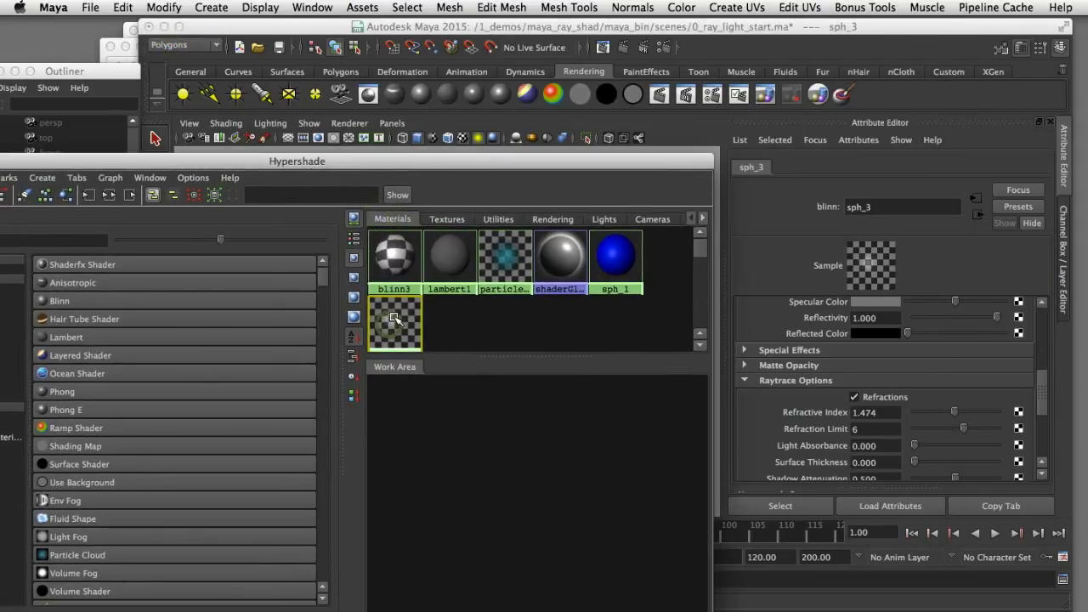
Set the Transparency color of sph_3 to the red from the color history and render the frame.
{"action": "left_click_drag", "start_coordinate": [456, 161], "coordinate": [398, 481]}
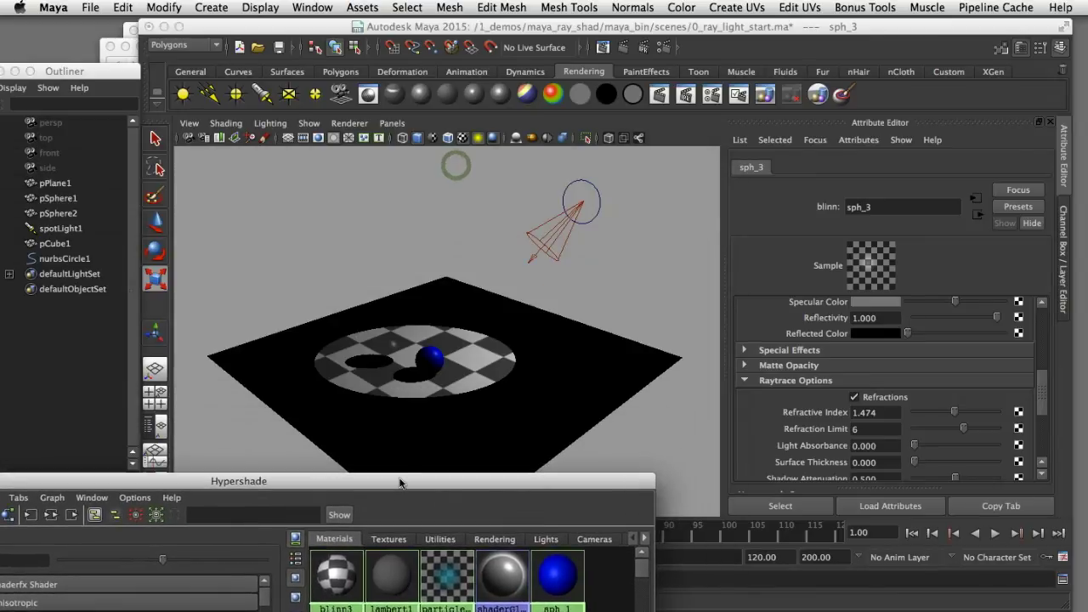
{"action": "scroll", "coordinate": [884, 365], "scroll_direction": "up", "scroll_amount": 5}
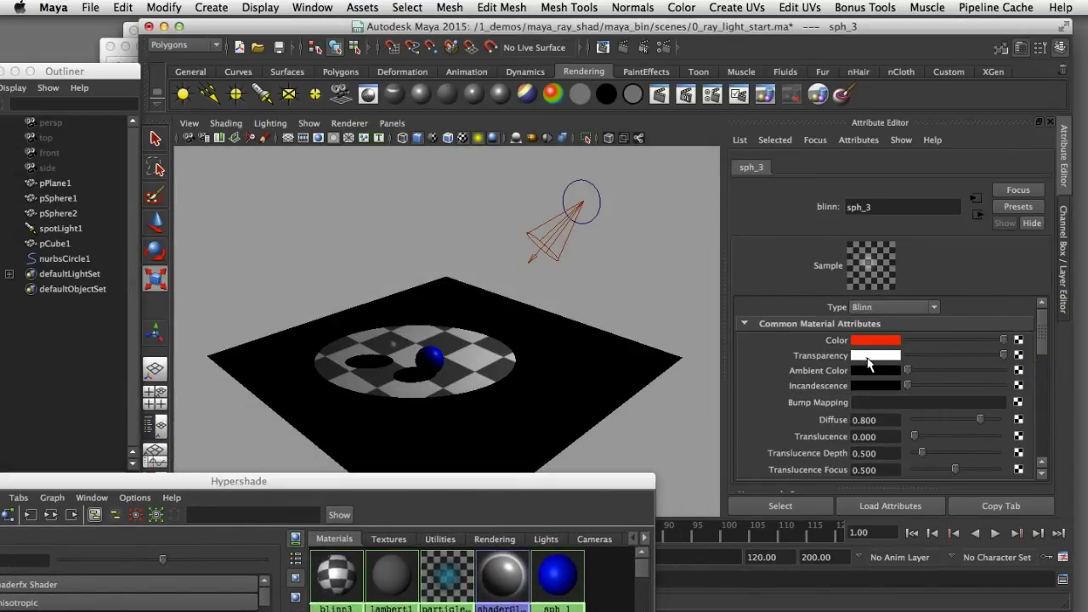
{"action": "left_click", "coordinate": [869, 363]}
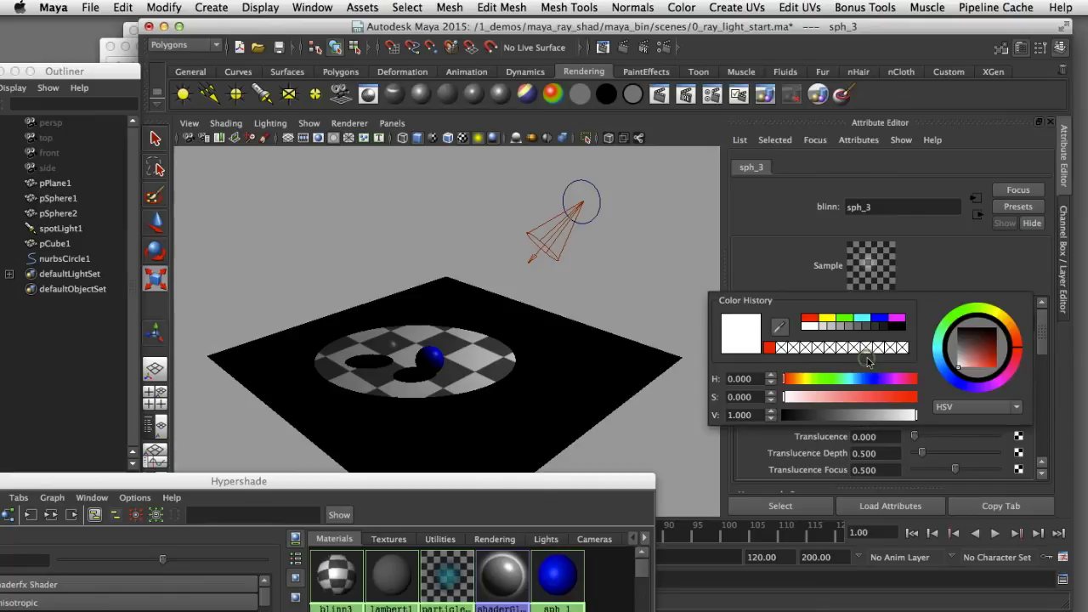
{"action": "left_click", "coordinate": [769, 349]}
{"action": "left_click", "coordinate": [776, 265]}
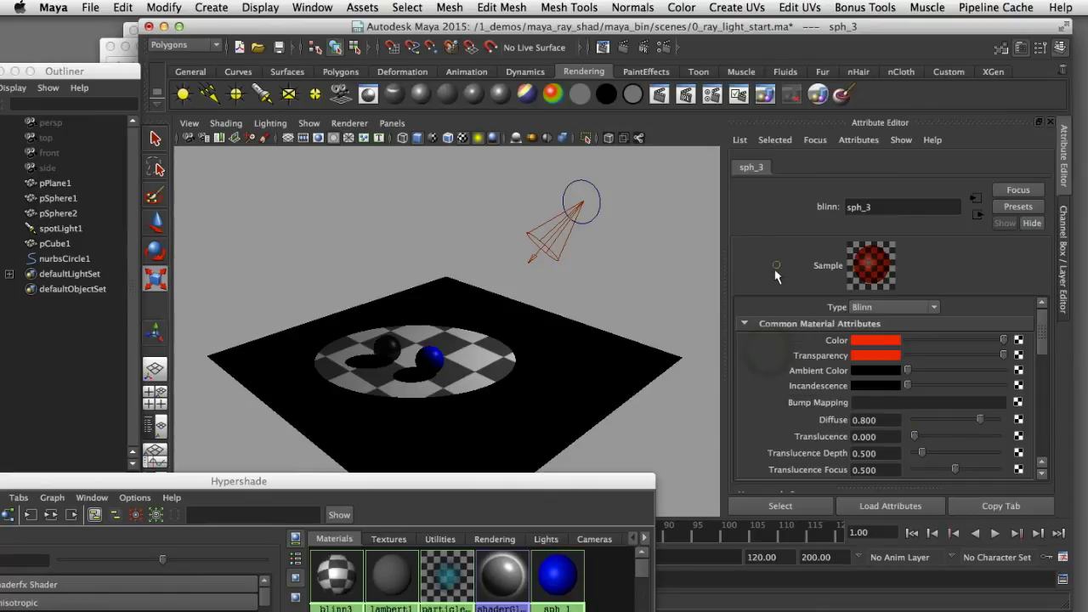
{"action": "left_click", "coordinate": [884, 271]}
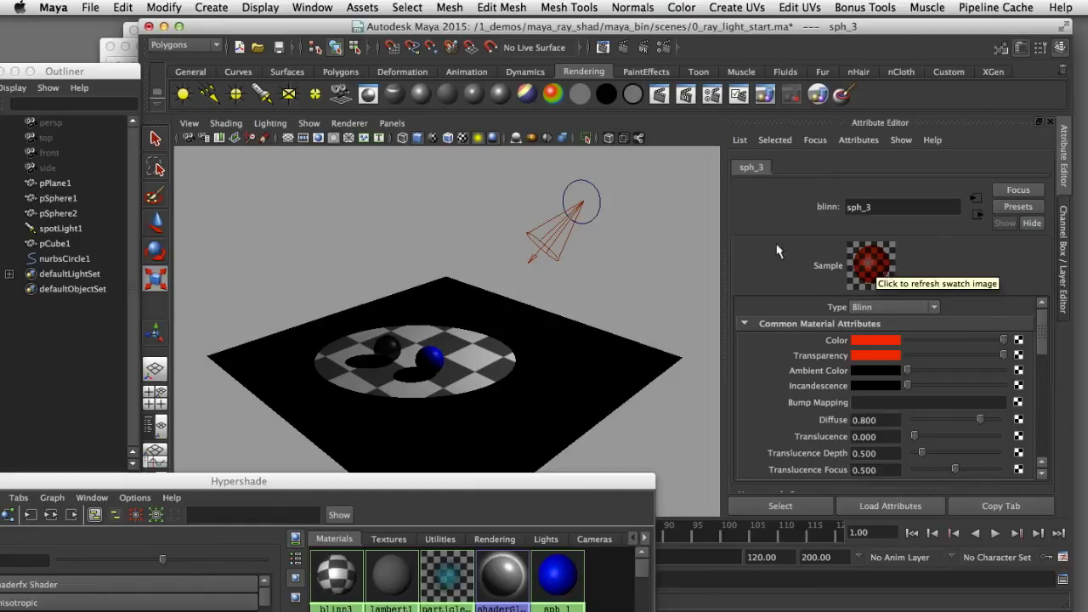
{"action": "left_click", "coordinate": [661, 95]}
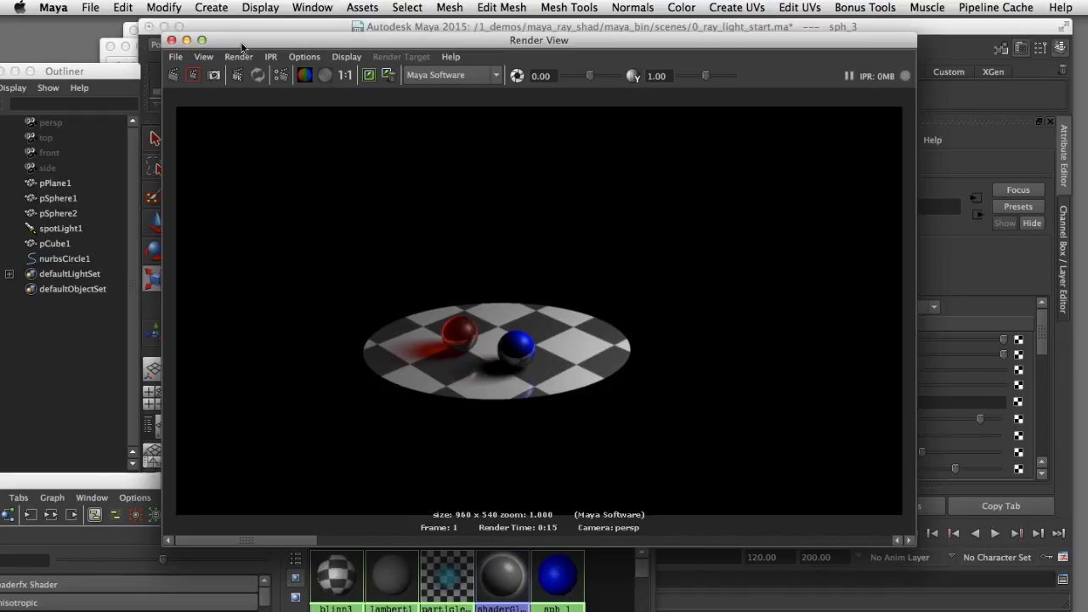
Place the render beside the viewport, select spotLight1 and display its position and aim manipulators.
{"action": "left_click_drag", "start_coordinate": [246, 41], "coordinate": [756, 54]}
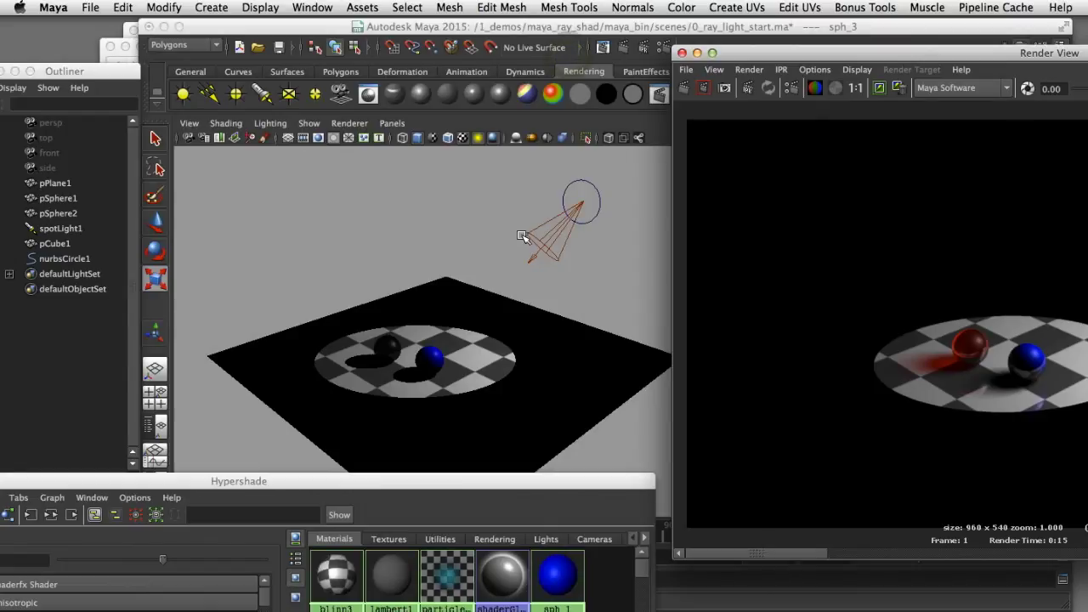
{"action": "left_click", "coordinate": [530, 235]}
{"action": "left_click", "coordinate": [533, 233]}
{"action": "key", "text": "t"}
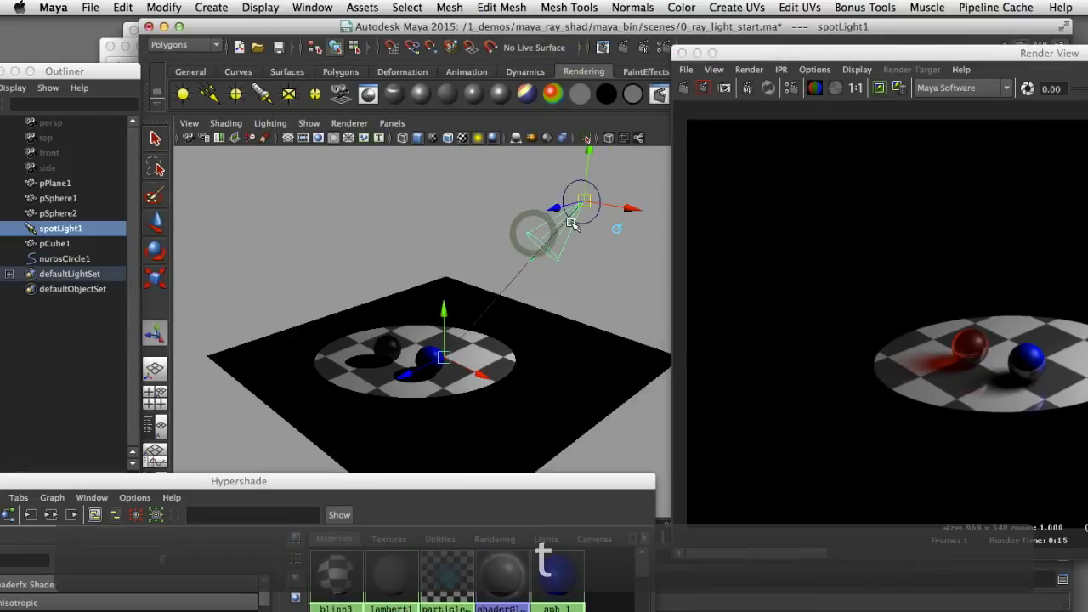